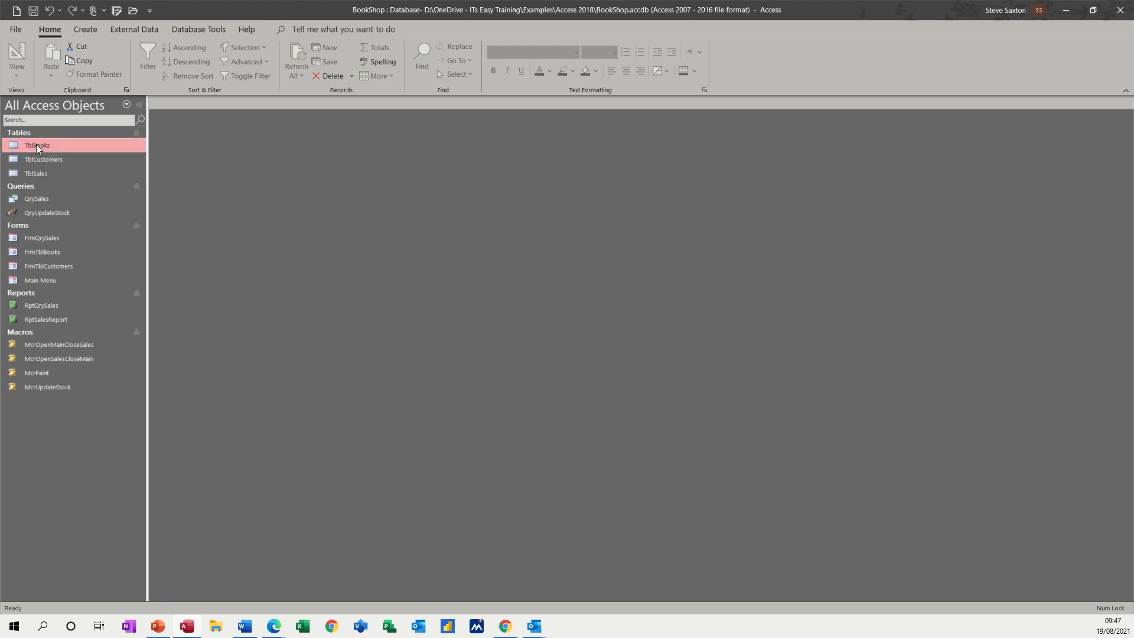
- Open TblBooks, TblCustomers and TblSales in turn to review their fields and records, and close all three tables
double_click(37, 144)
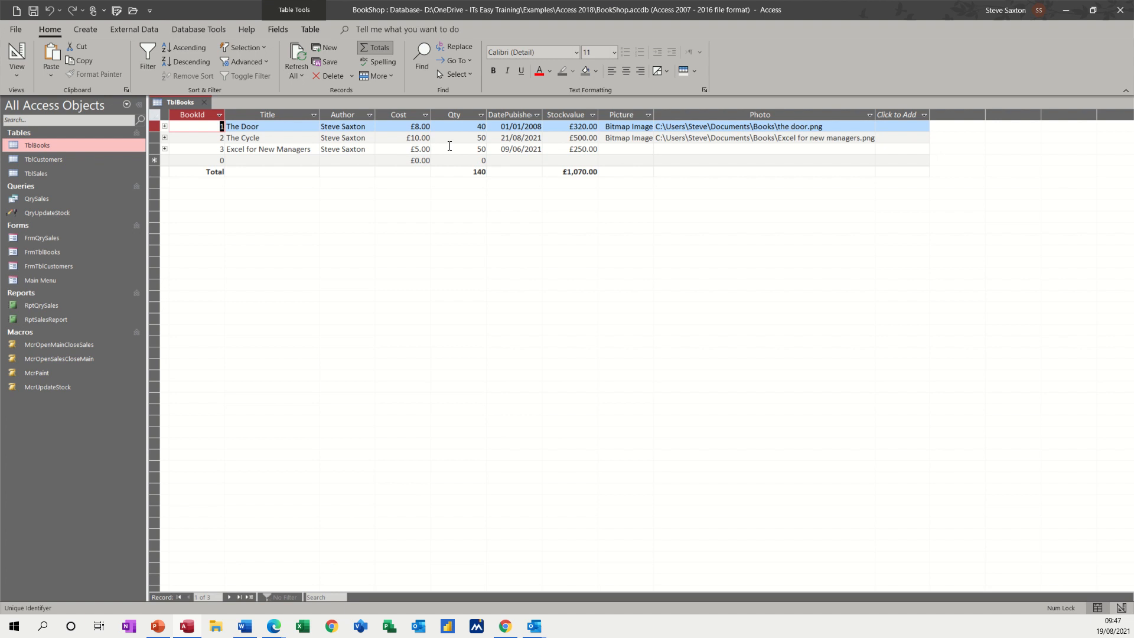
click(74, 161)
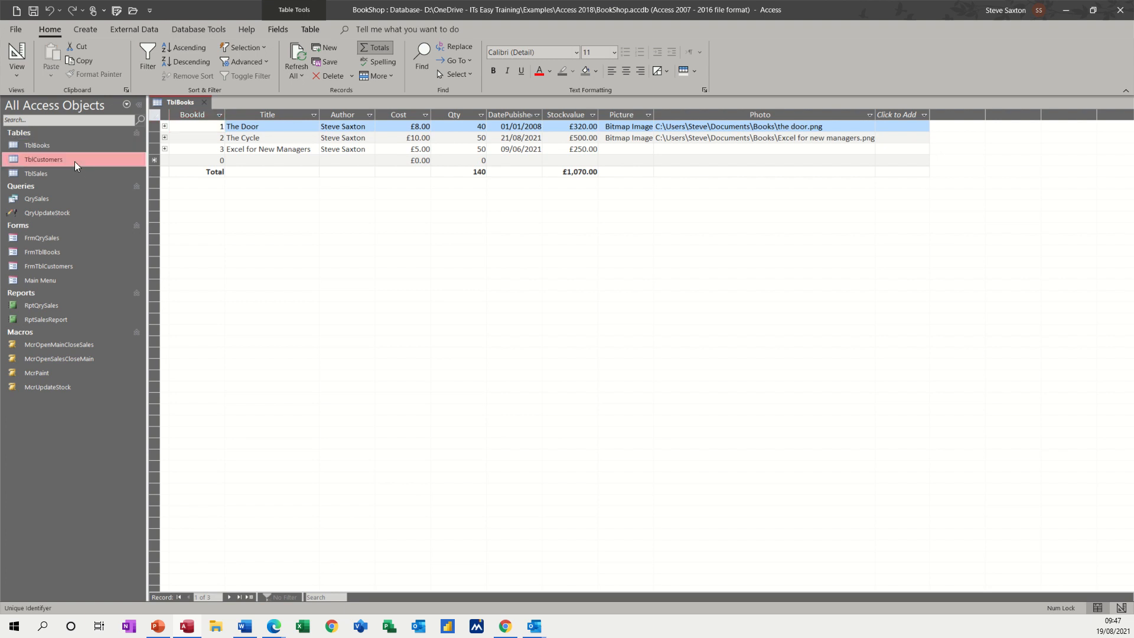
double_click(74, 161)
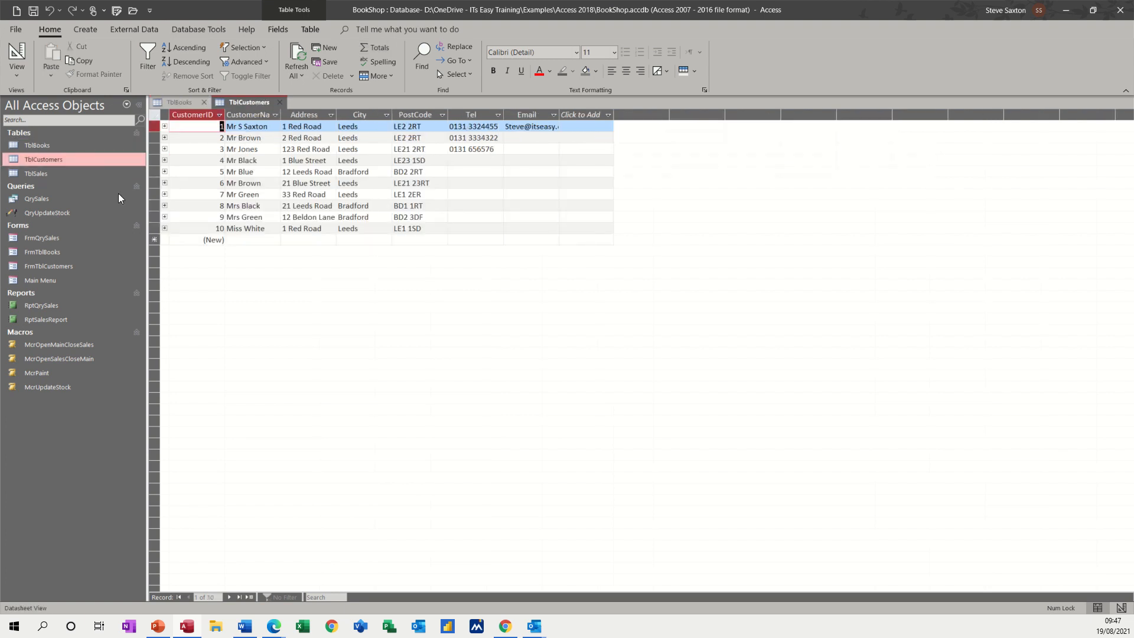
double_click(51, 175)
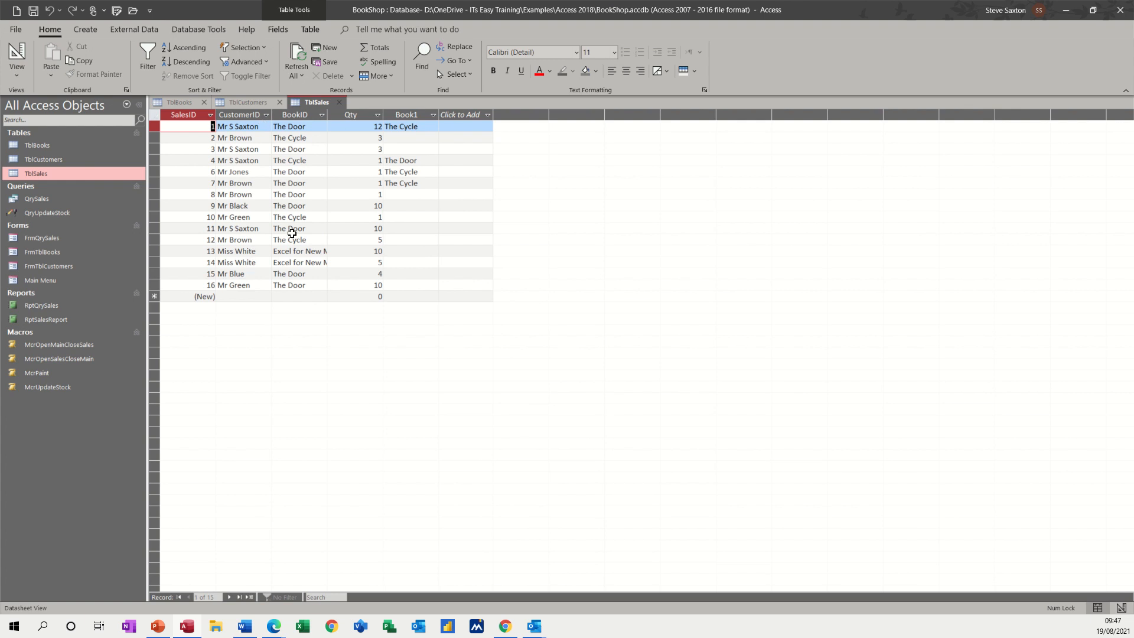
click(339, 103)
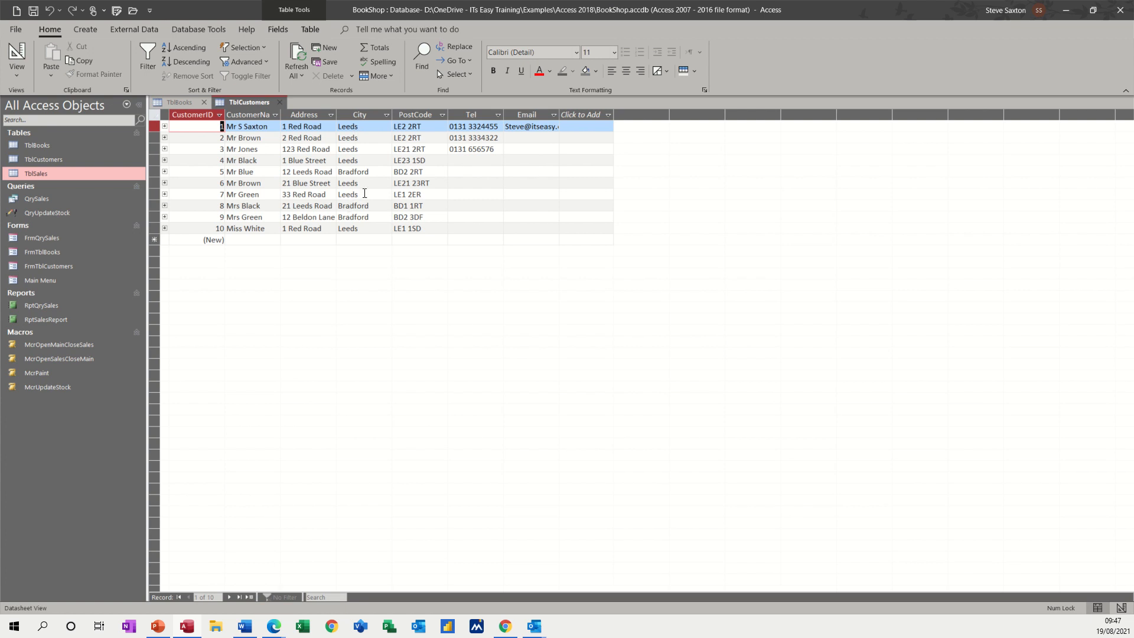
click(282, 103)
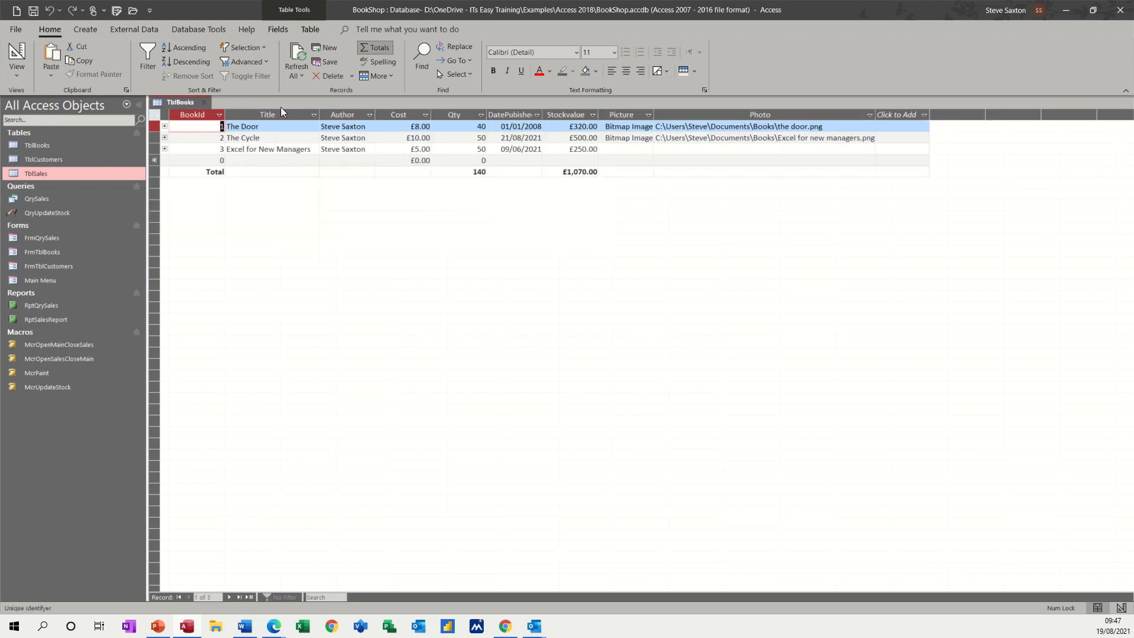
click(205, 103)
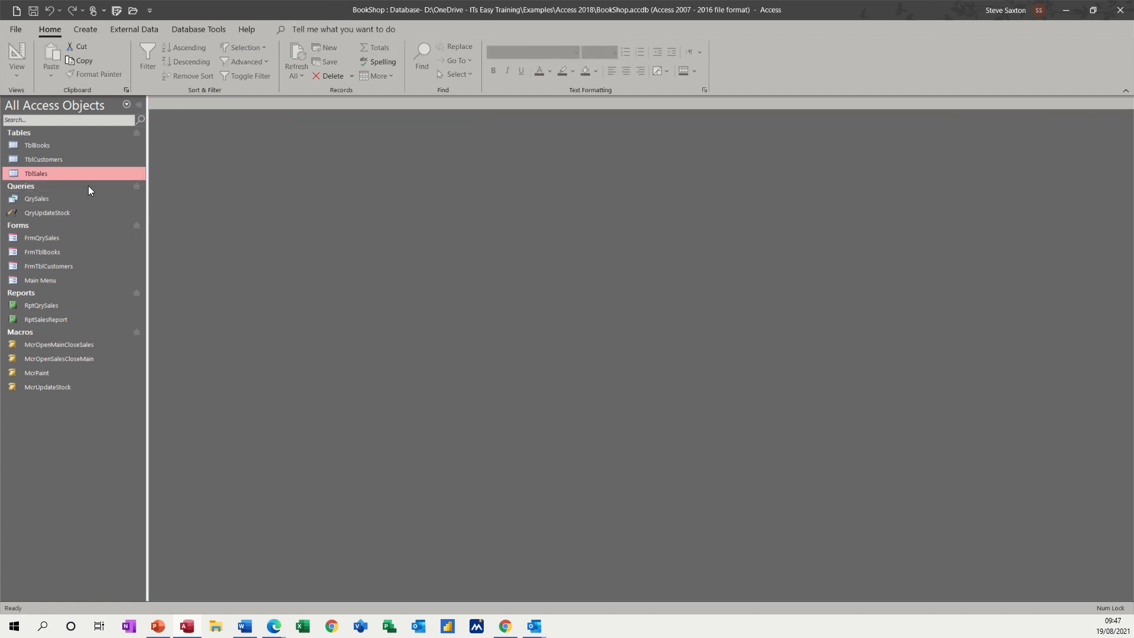
- Create a new query in Design view and close its Property Sheet
click(85, 32)
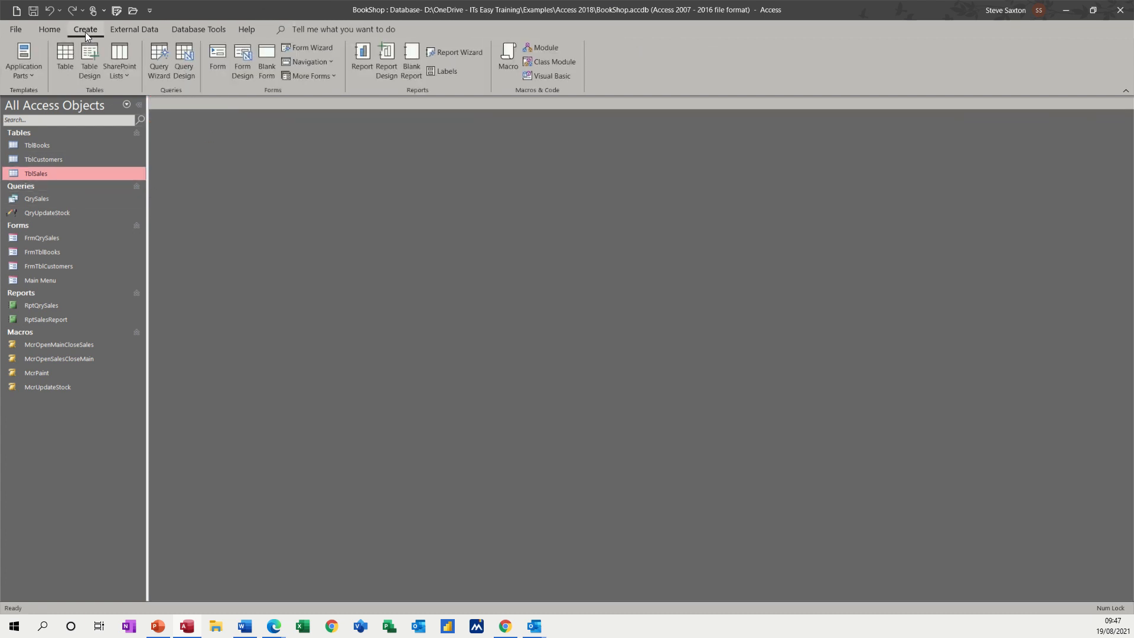
click(186, 56)
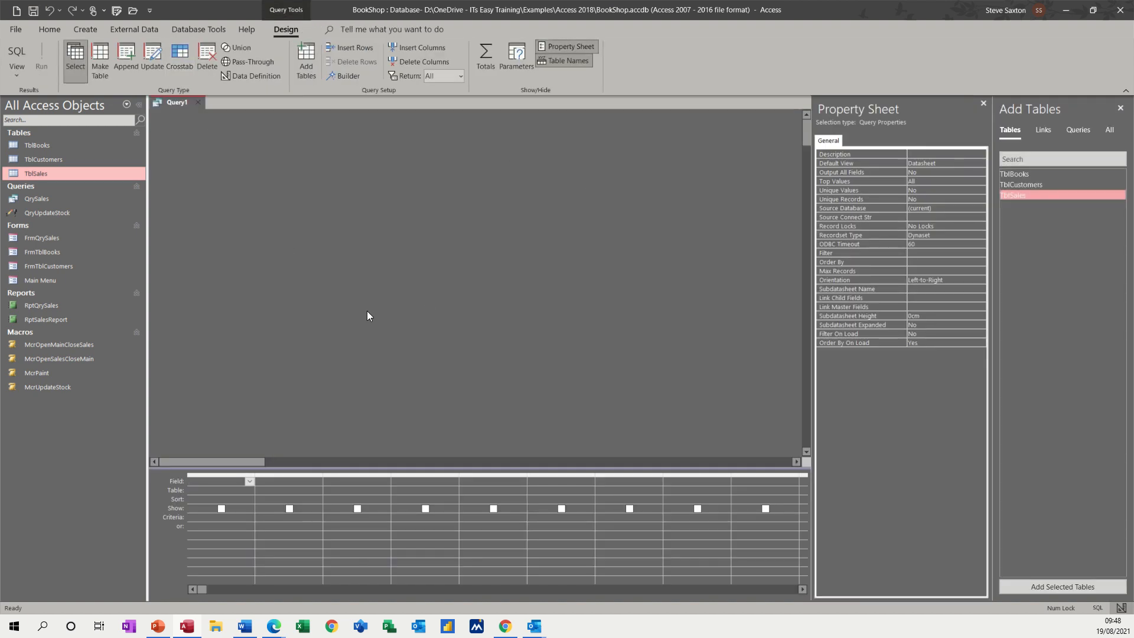
click(983, 105)
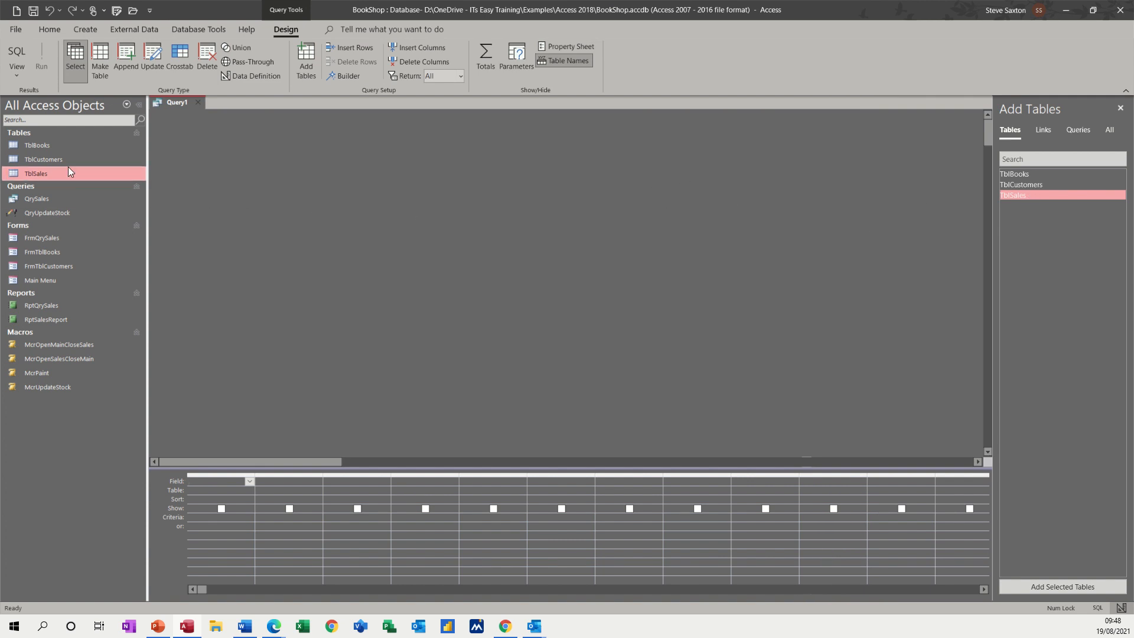
- Add TblCustomers to the query and enlarge both its field list and the design grid area
drag(62, 159, 392, 212)
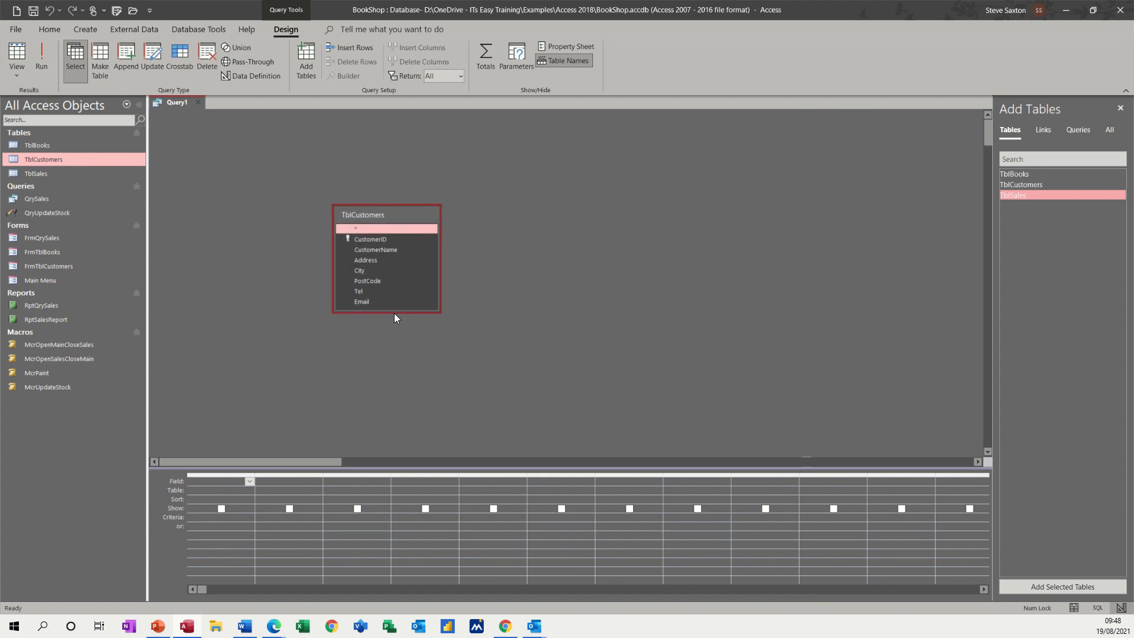
mouse_move(394, 313)
mouse_down()
mouse_move(402, 380)
mouse_move(411, 325)
mouse_up()
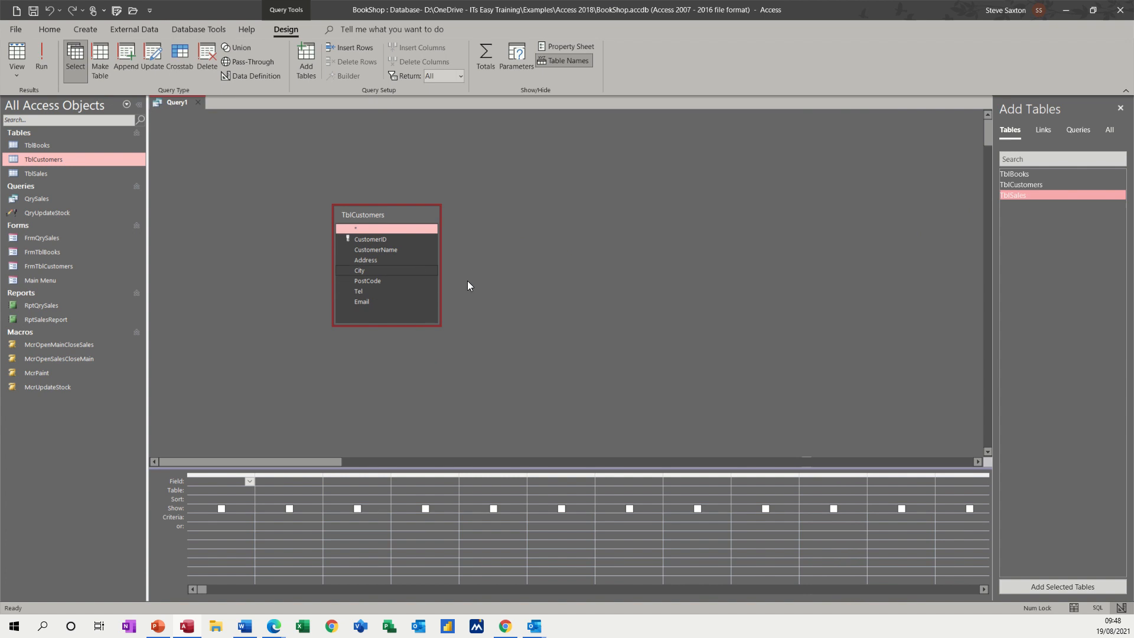
click(499, 288)
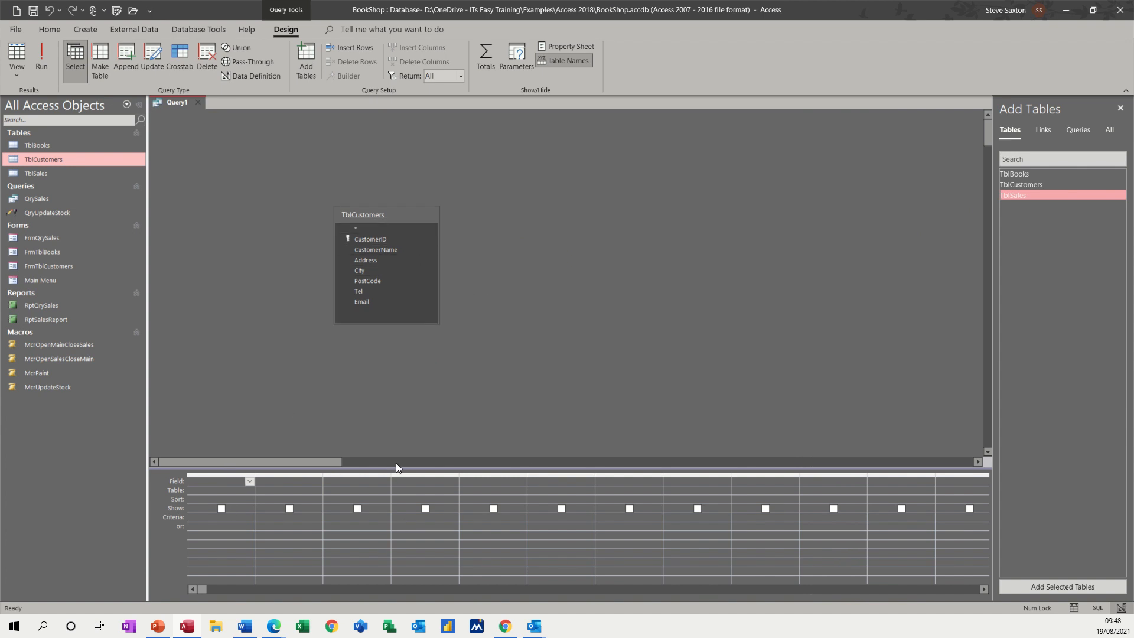
drag(391, 469, 404, 395)
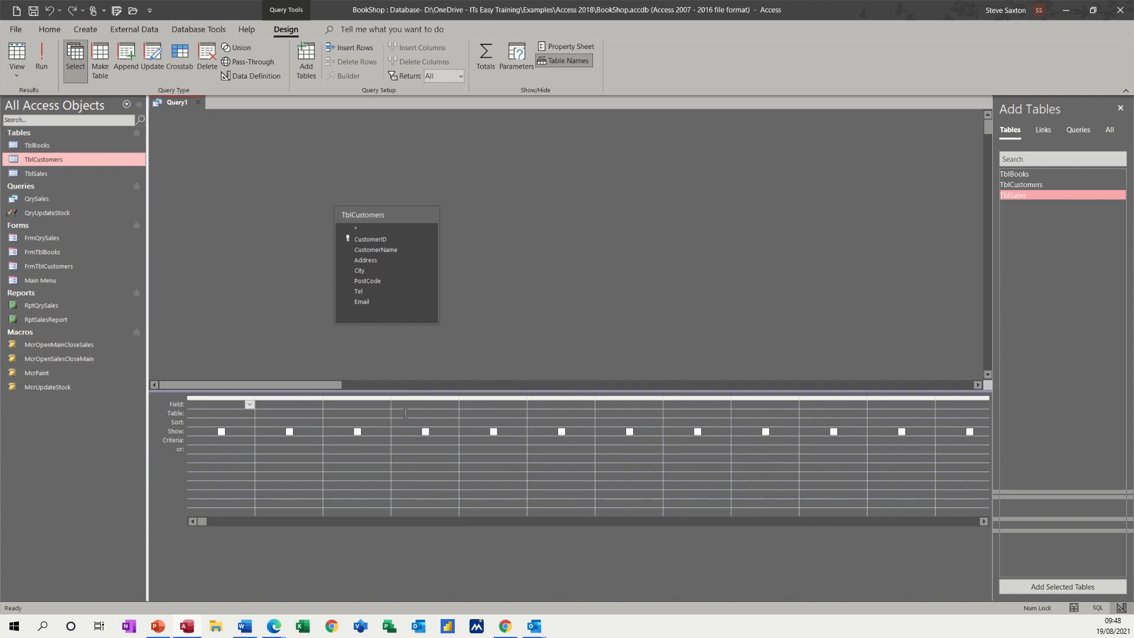
- Add CustomerID and CustomerName individually to the query grid and delete both columns again
double_click(363, 238)
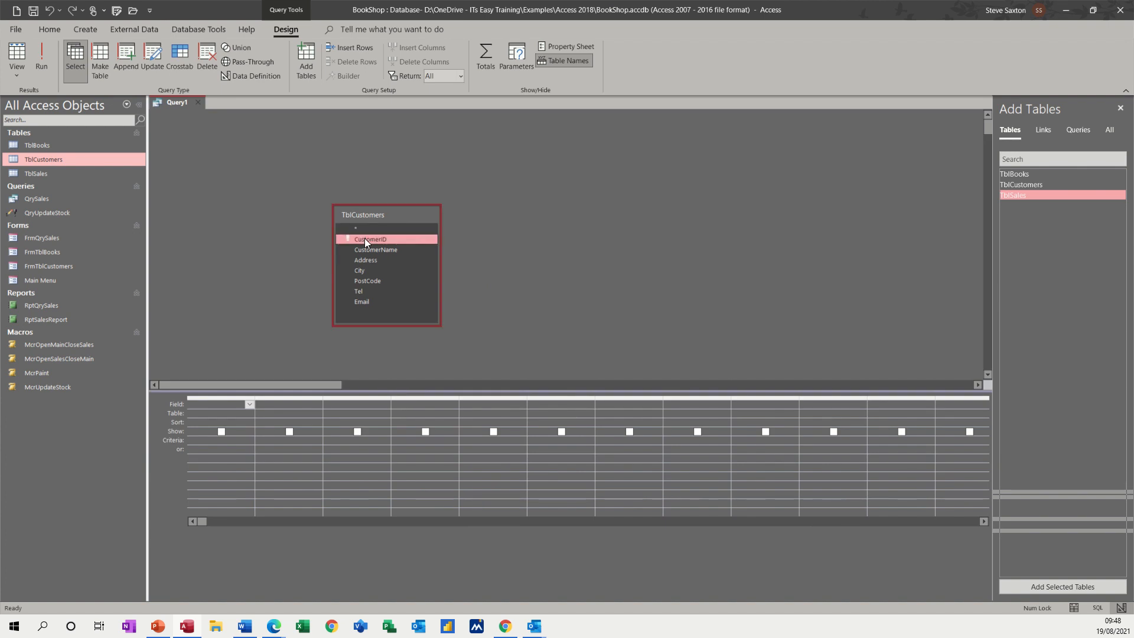
double_click(370, 249)
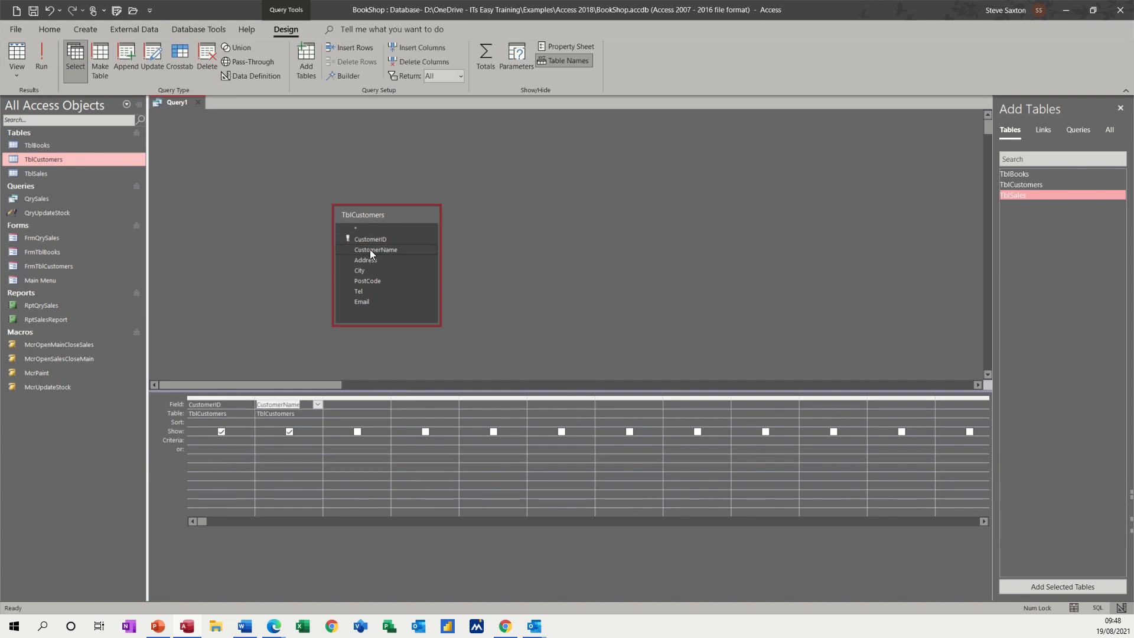
drag(239, 395, 275, 397)
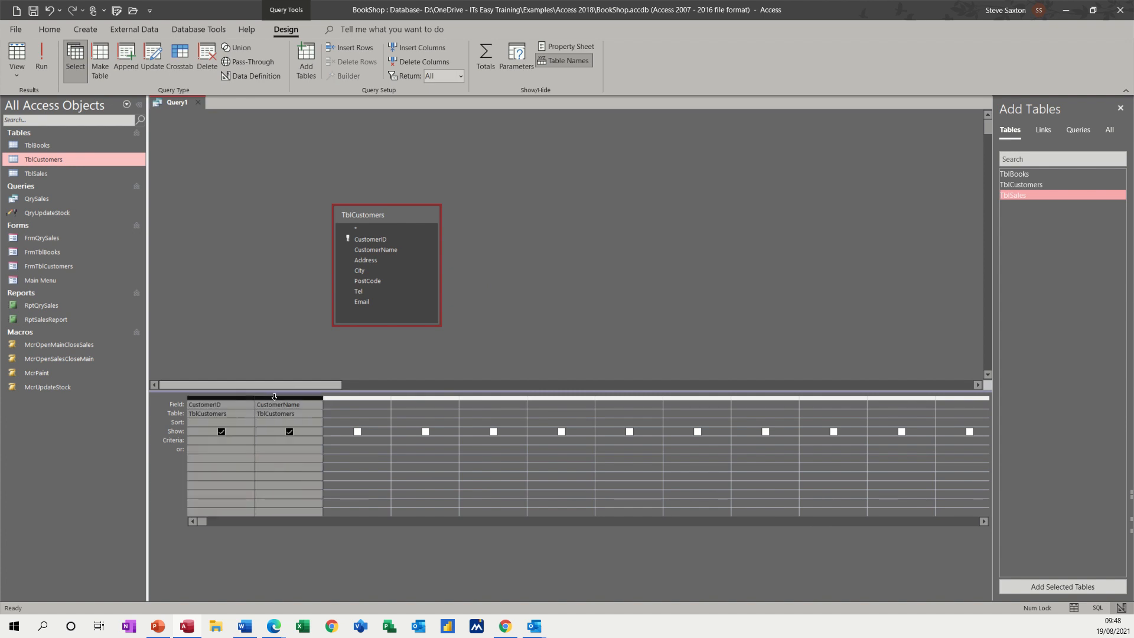
key(Delete)
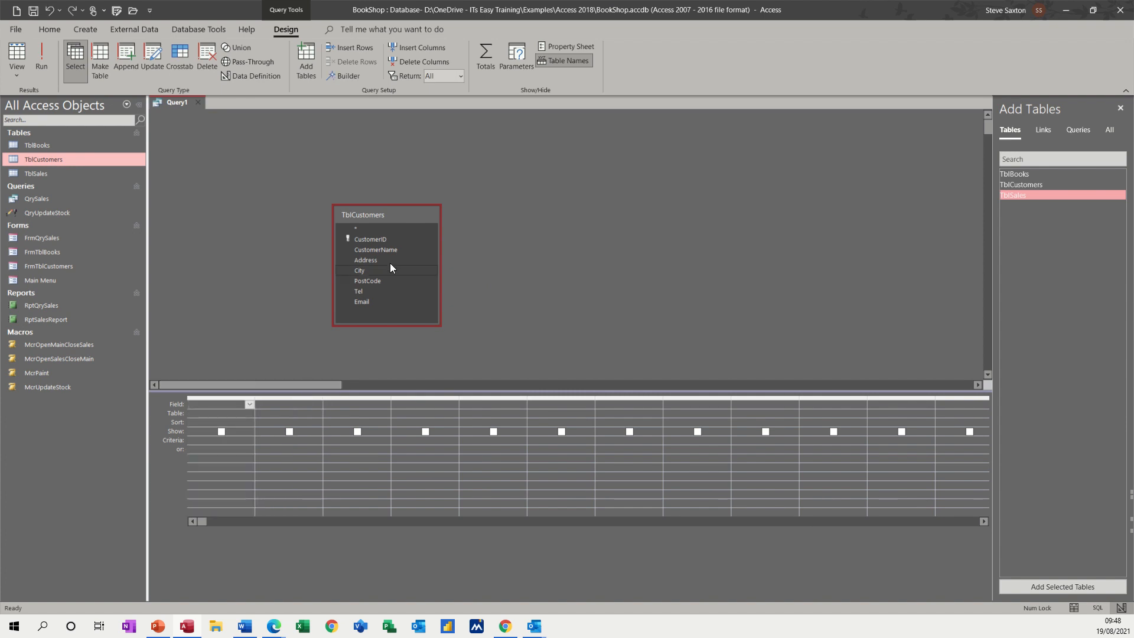
- Add all individual TblCustomers fields to the query grid at once and clear the columns again
double_click(357, 215)
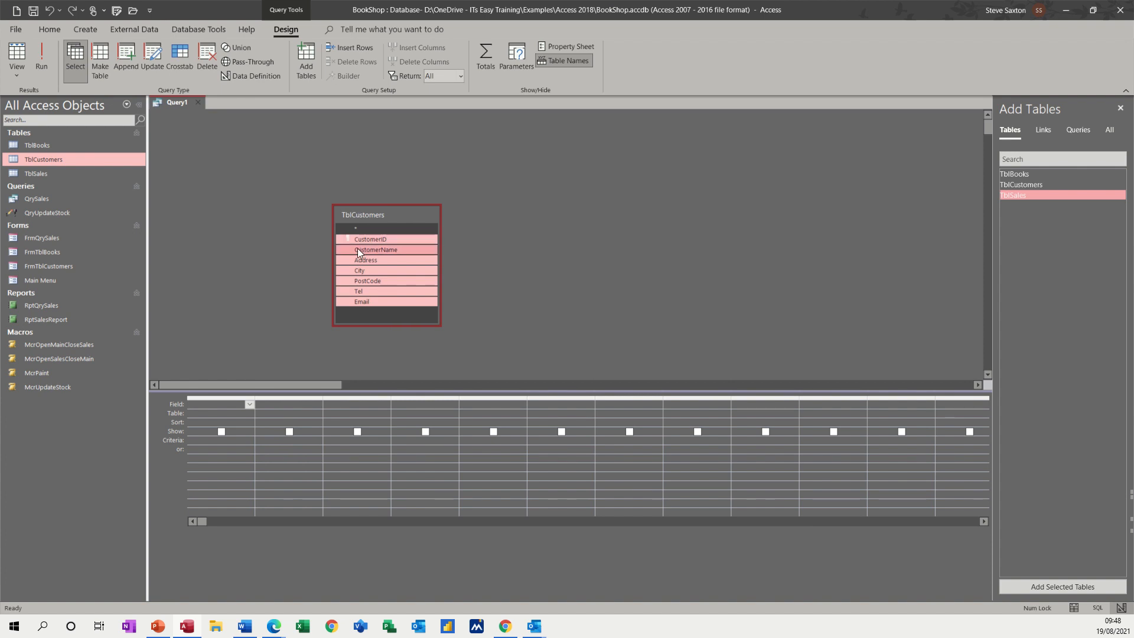
drag(354, 249, 218, 410)
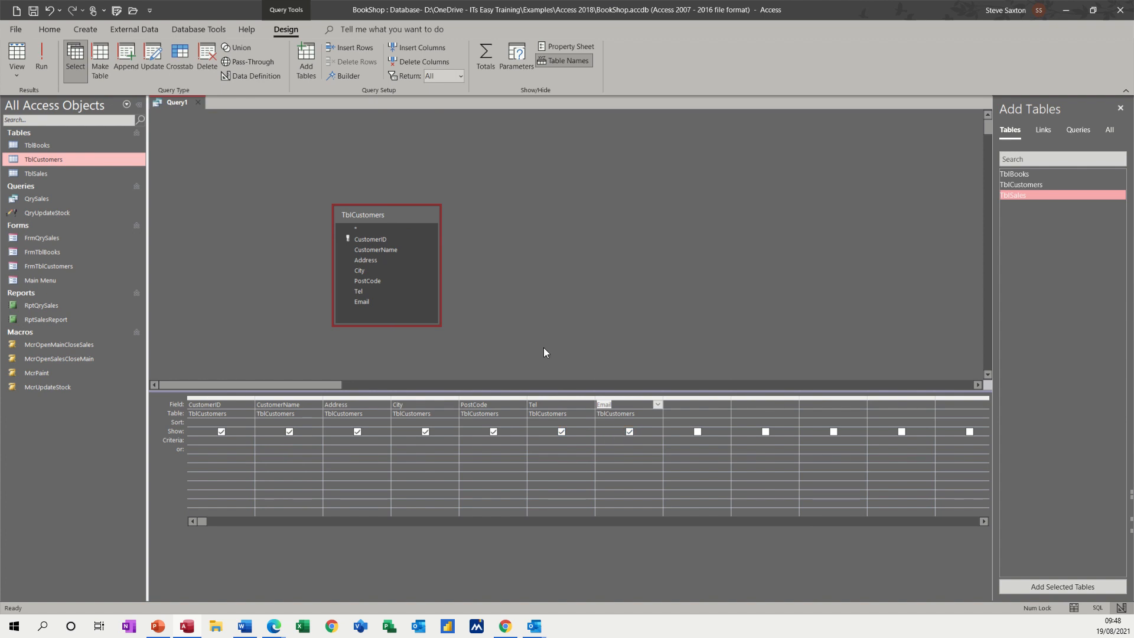
key(ctrl+z)
click(223, 396)
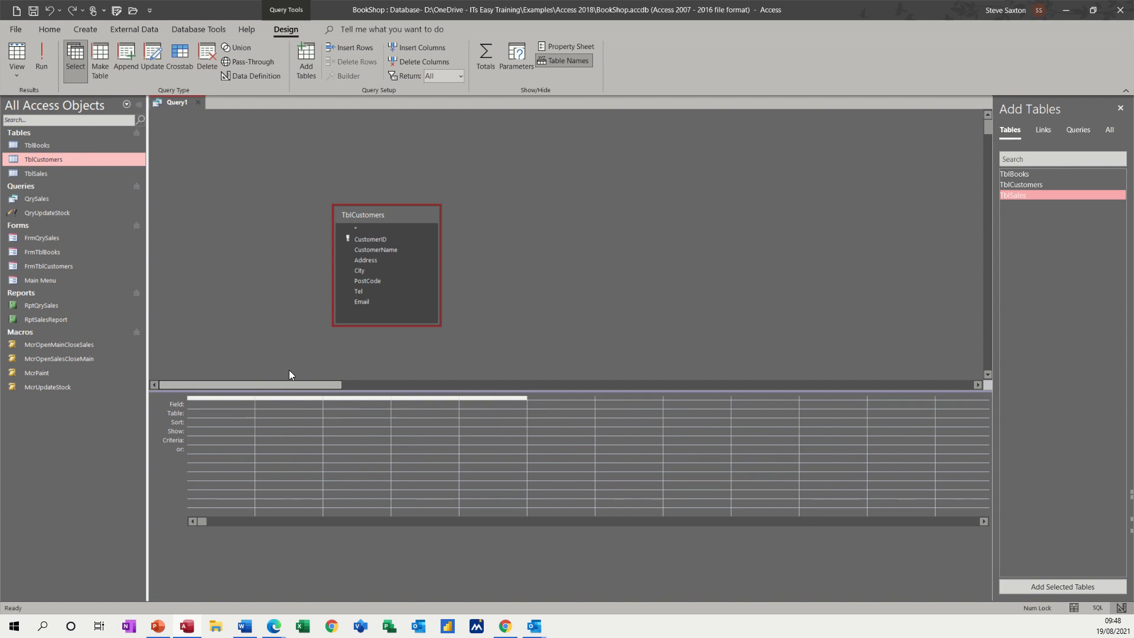
click(264, 367)
drag(234, 393, 538, 392)
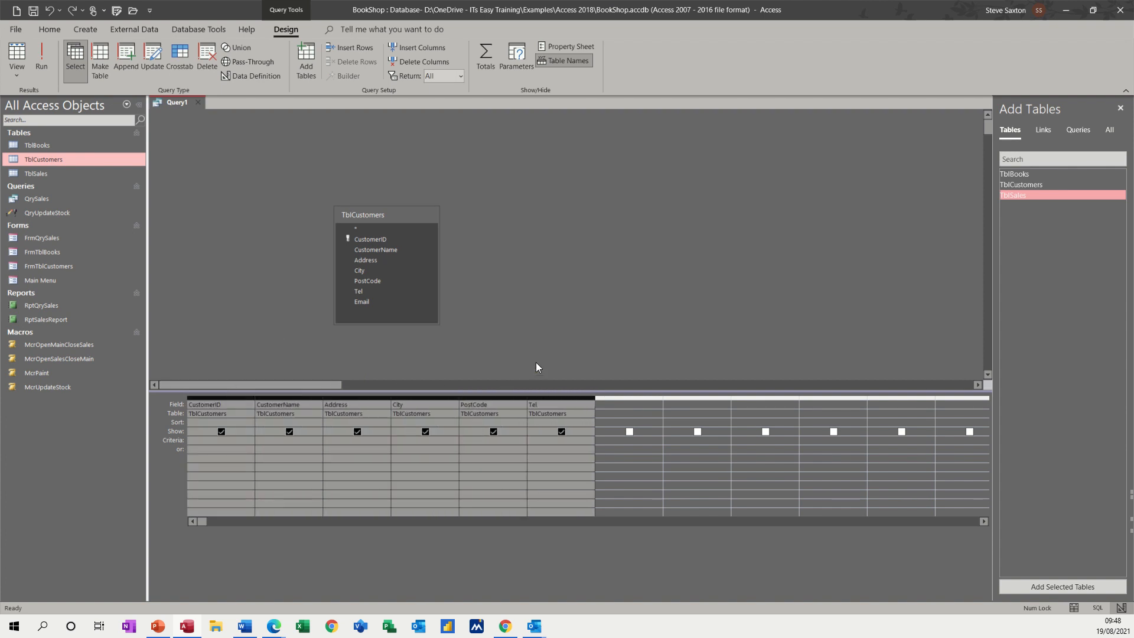
key(Delete)
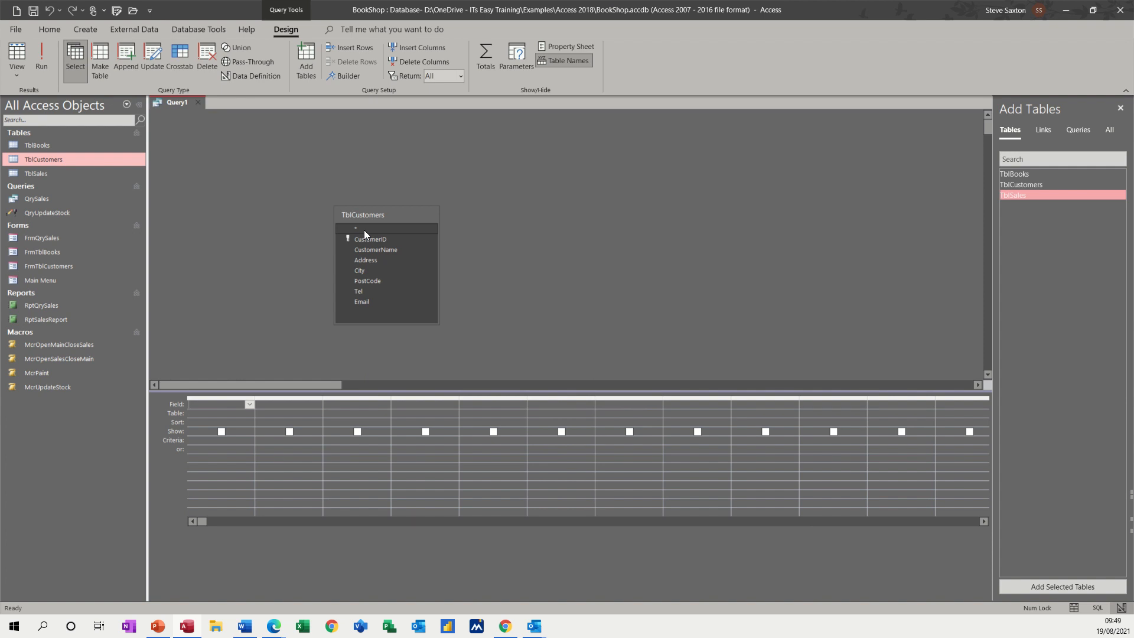
- Add the all-fields entry TblCustomers.* to the query grid, run the query, and return to its design
double_click(363, 228)
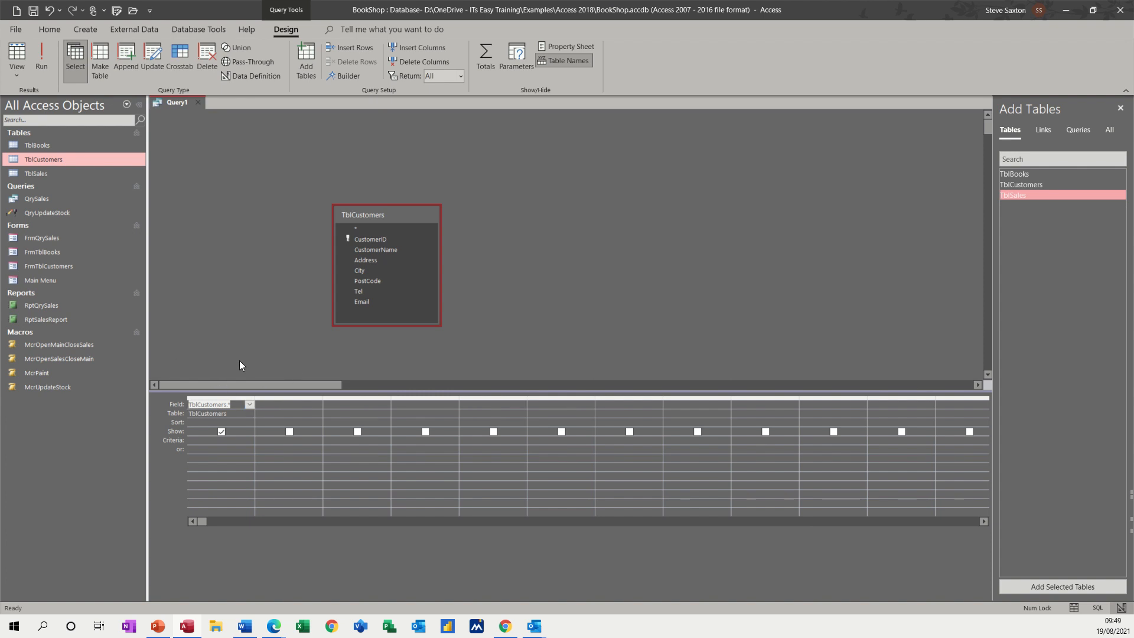
click(43, 54)
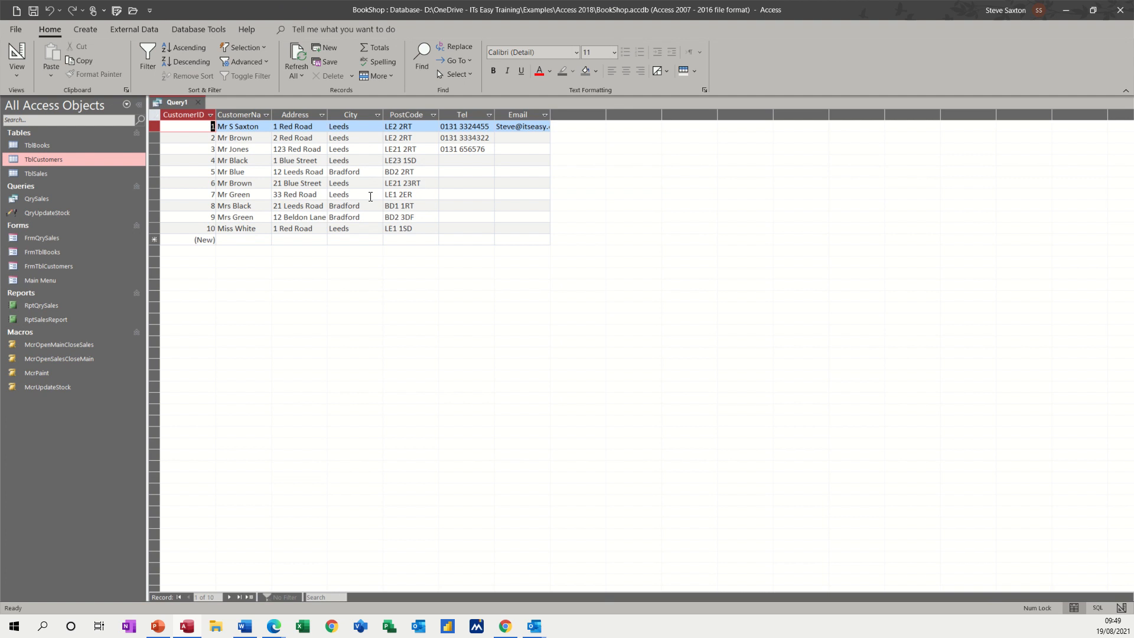
click(18, 52)
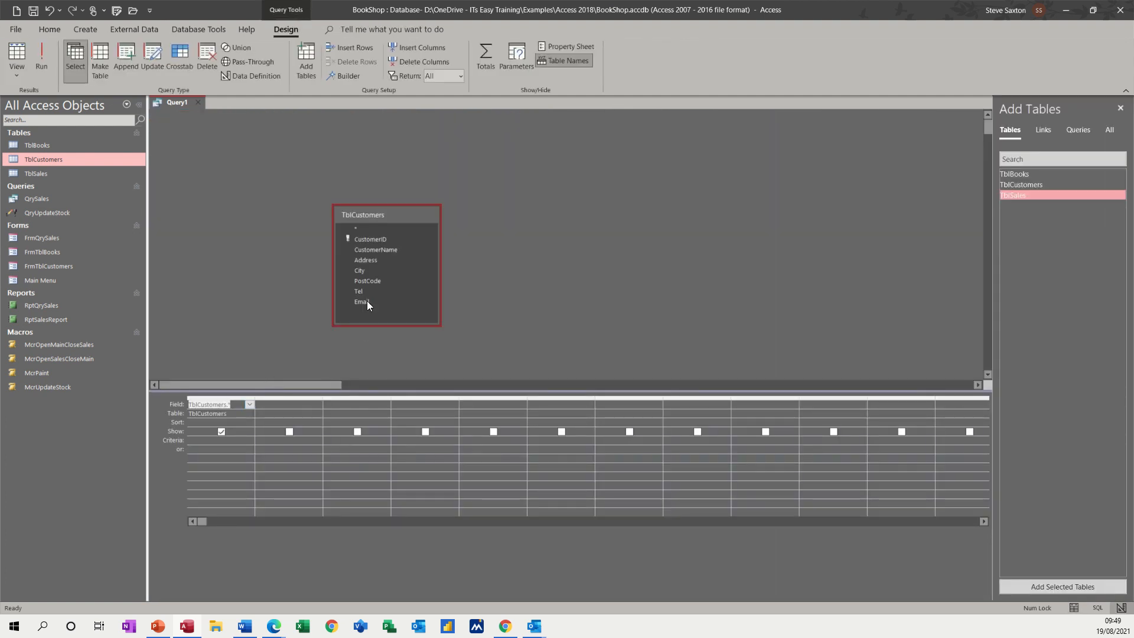
- Add the City field with the criterion "leeds", run the query, and return to its design
double_click(370, 271)
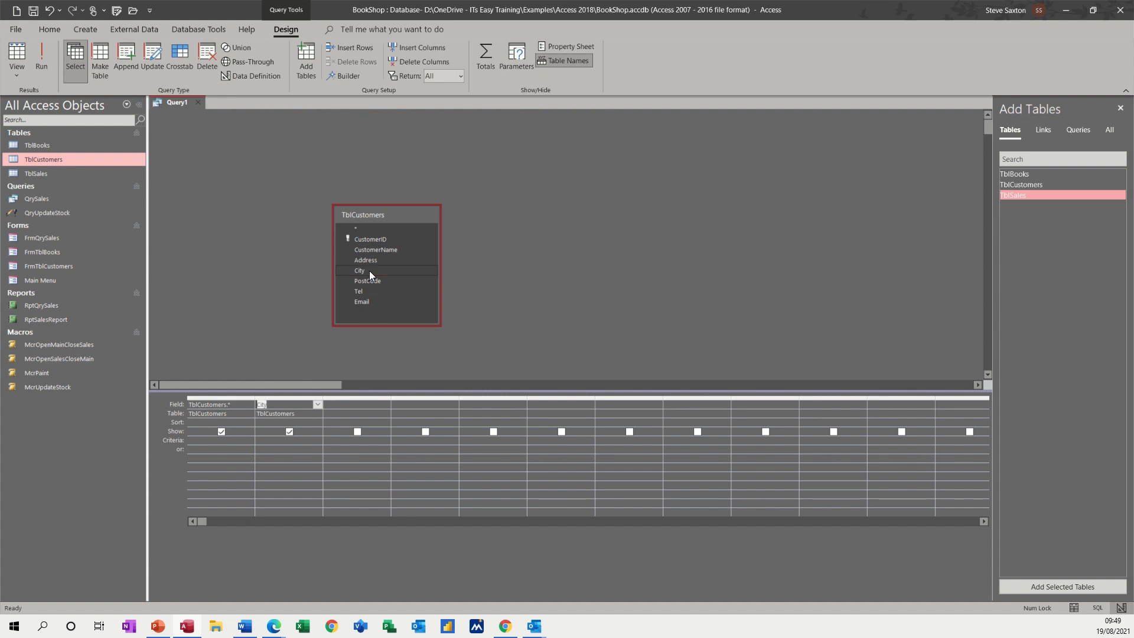
click(268, 440)
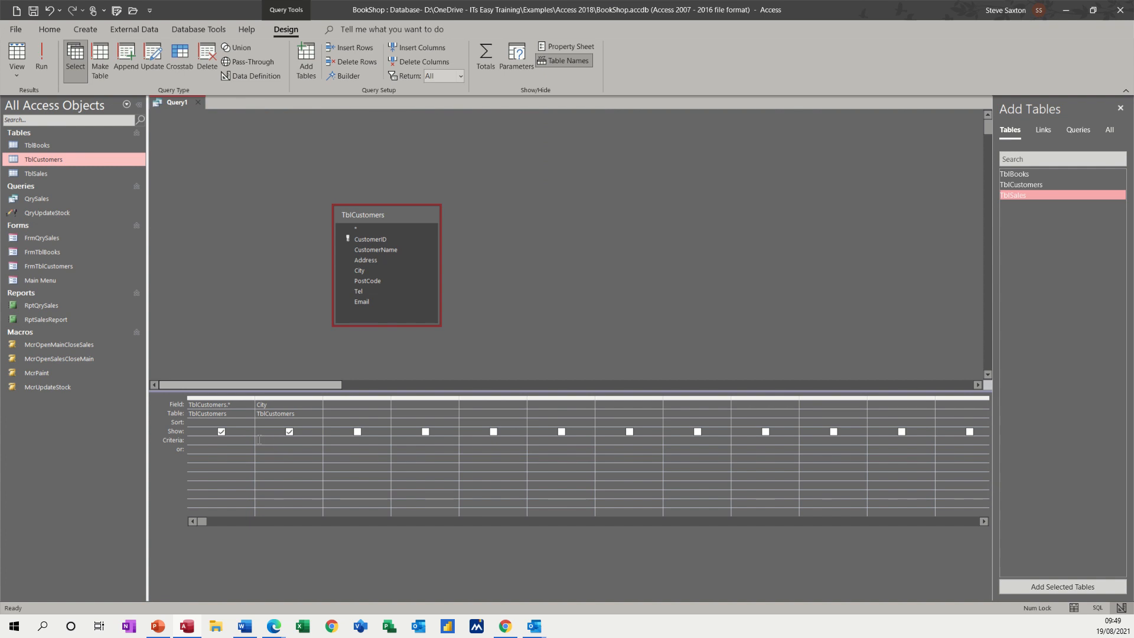
text(lee)
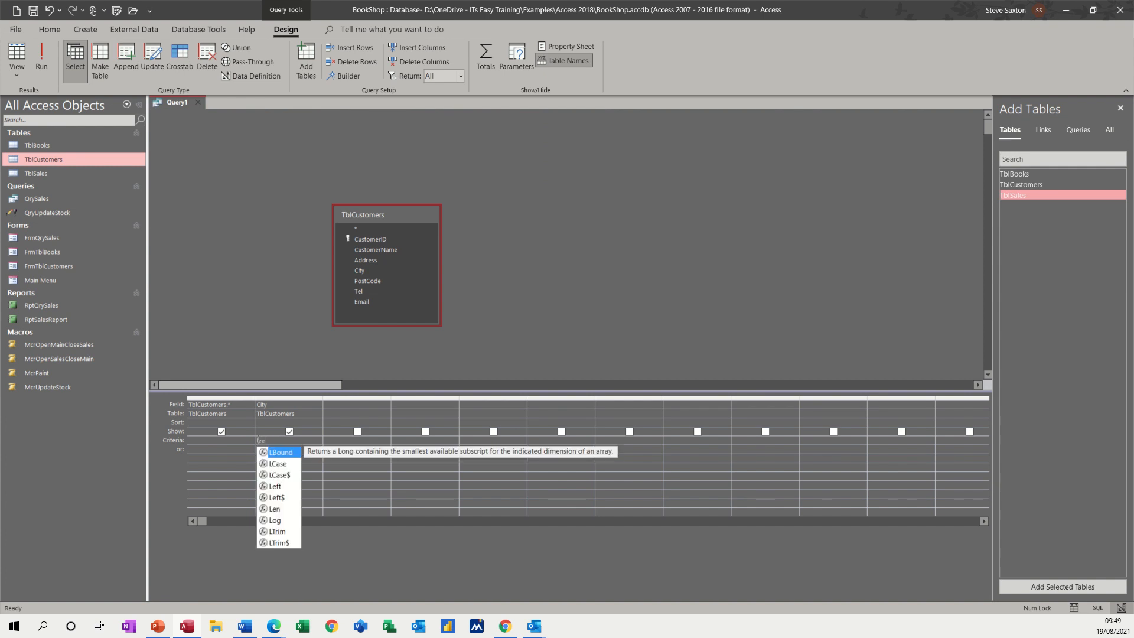
text(ds)
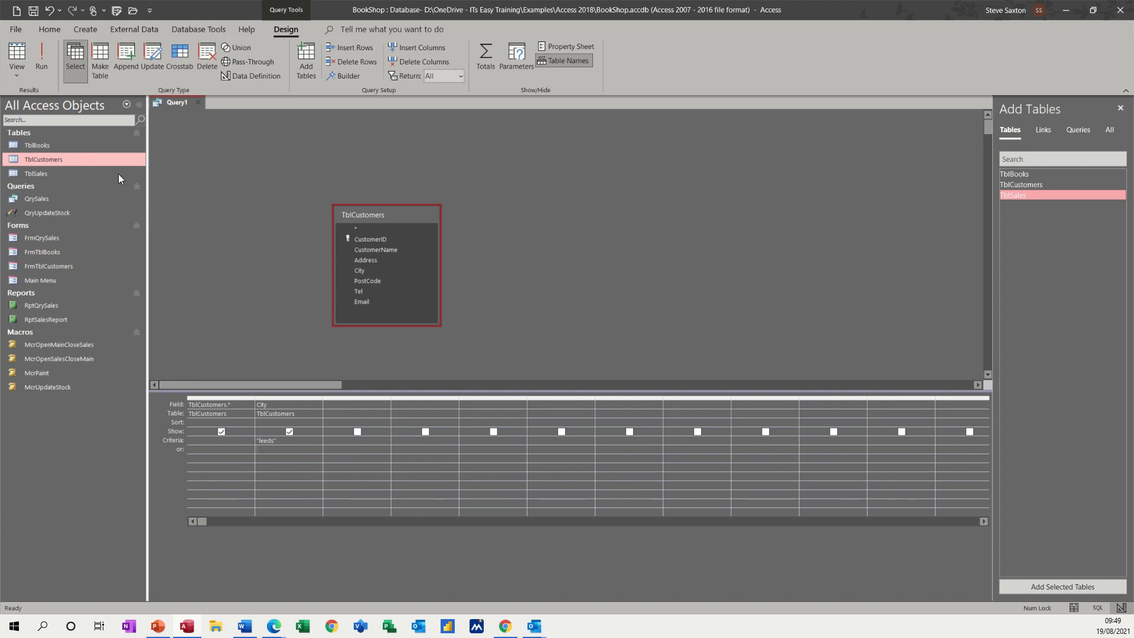
click(44, 62)
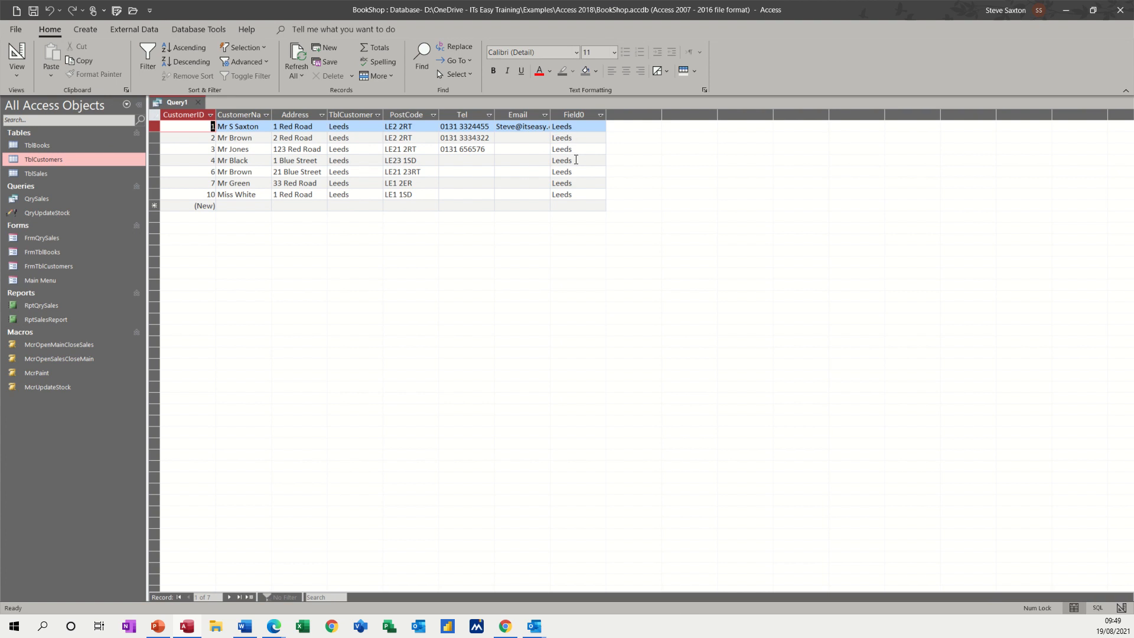
click(18, 55)
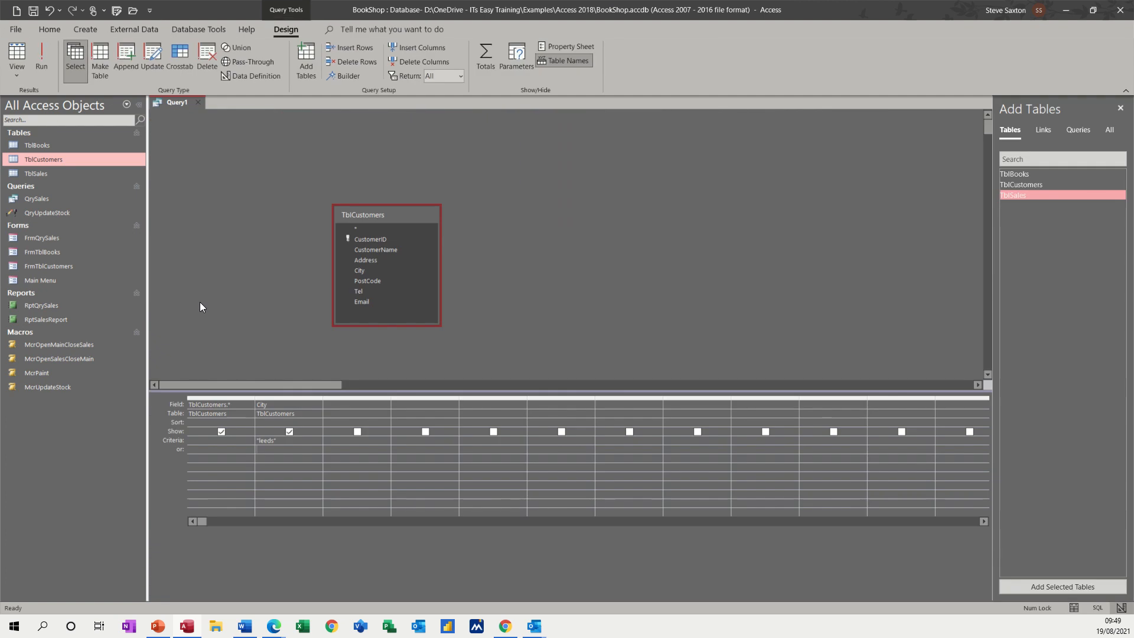
- Hide the separate City column from the query output, run the query, and return to its design
click(289, 431)
click(41, 62)
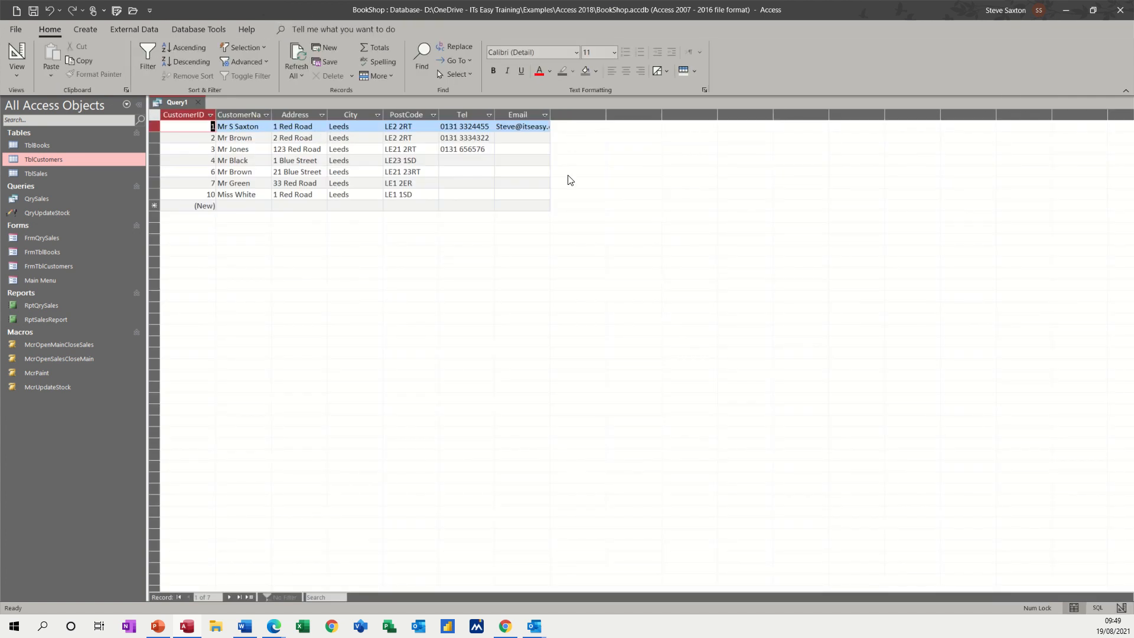
click(16, 59)
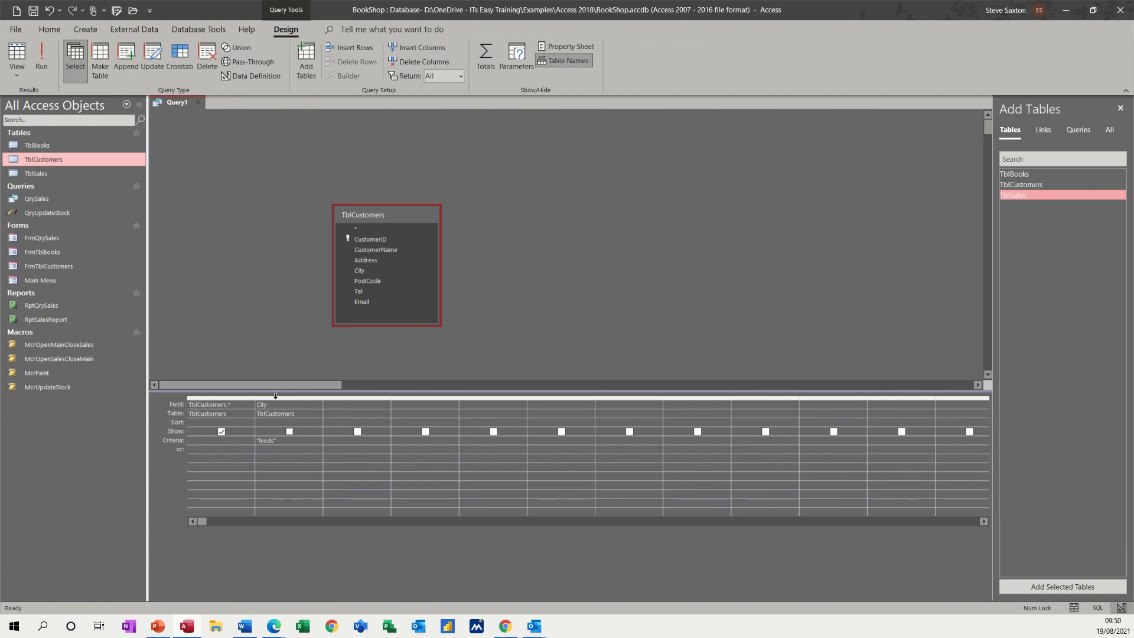
- Clear the TblCustomers.* and City columns from the query grid and add all individual TblCustomers fields instead
drag(275, 399, 215, 400)
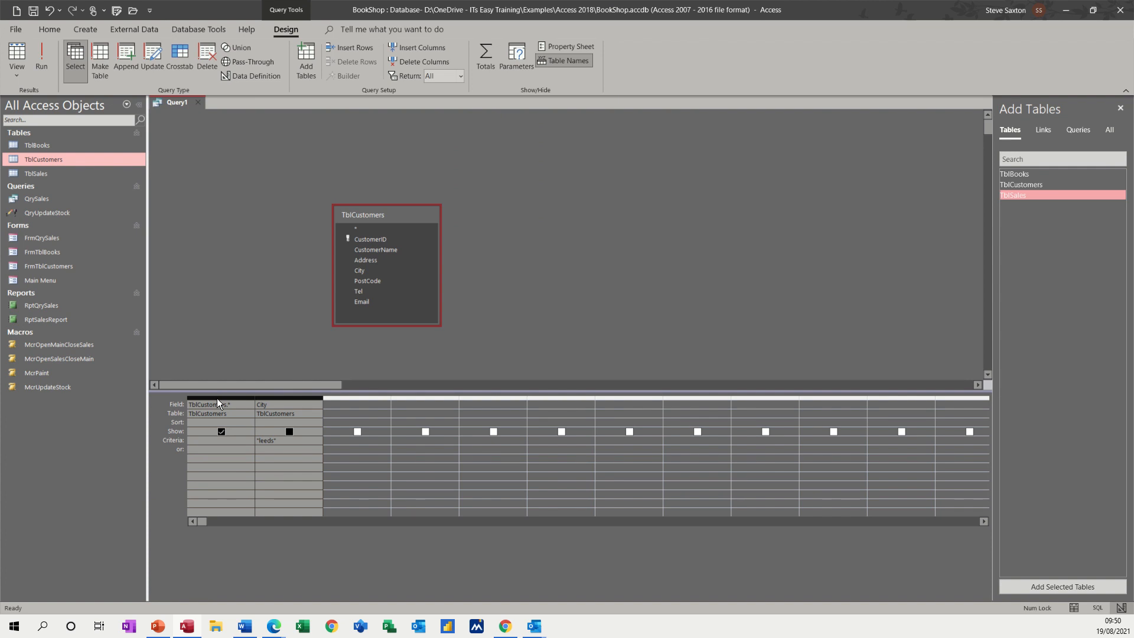
key(Delete)
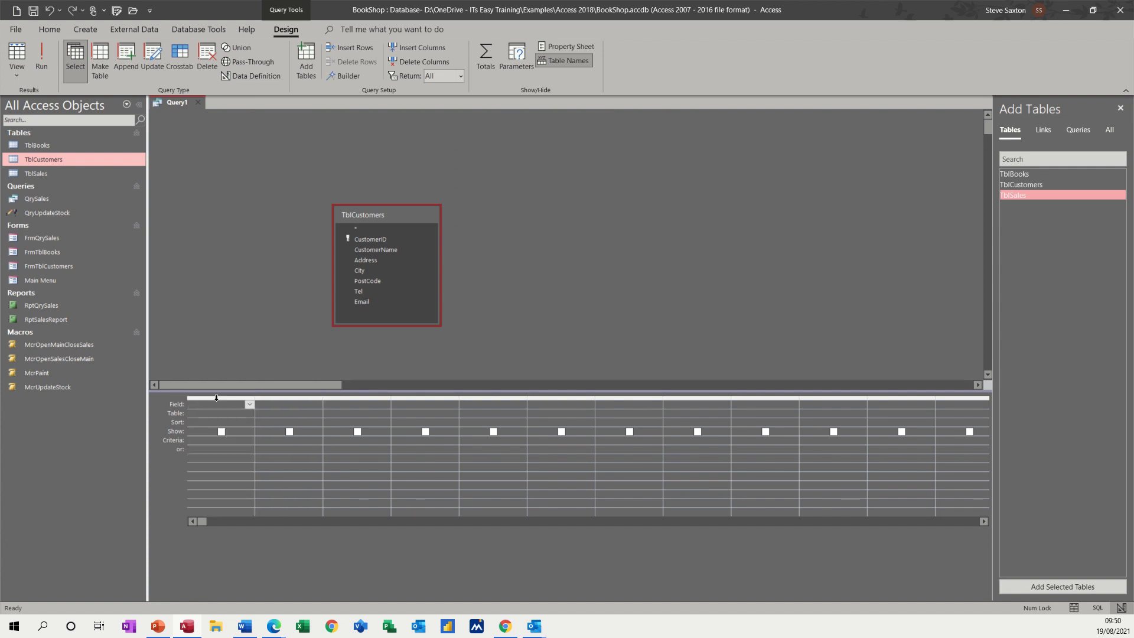
click(367, 214)
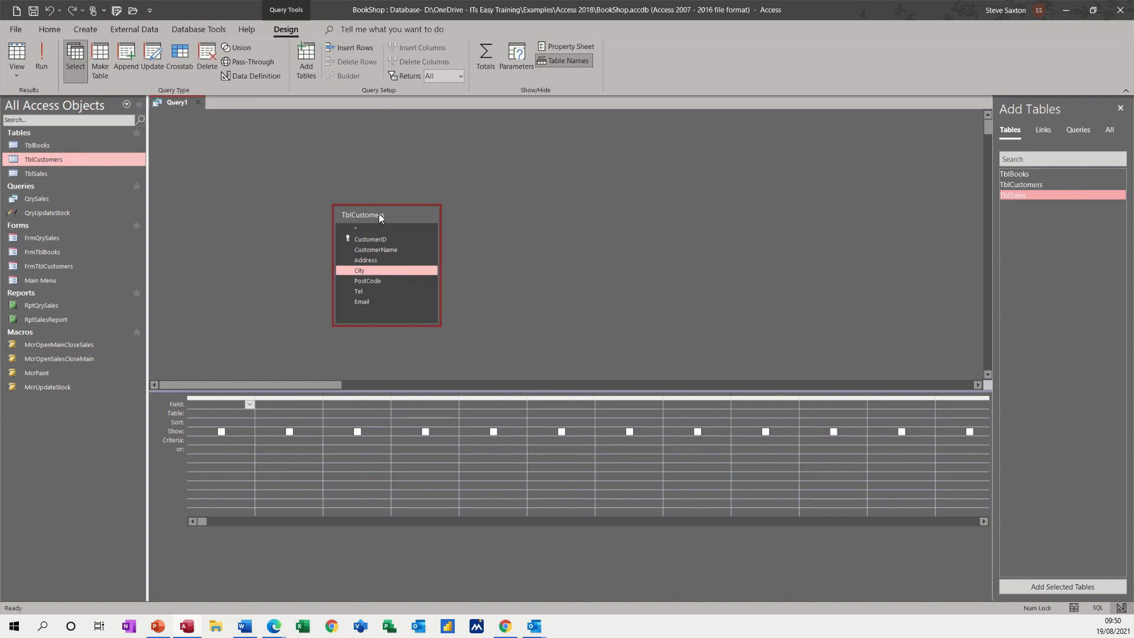
double_click(379, 216)
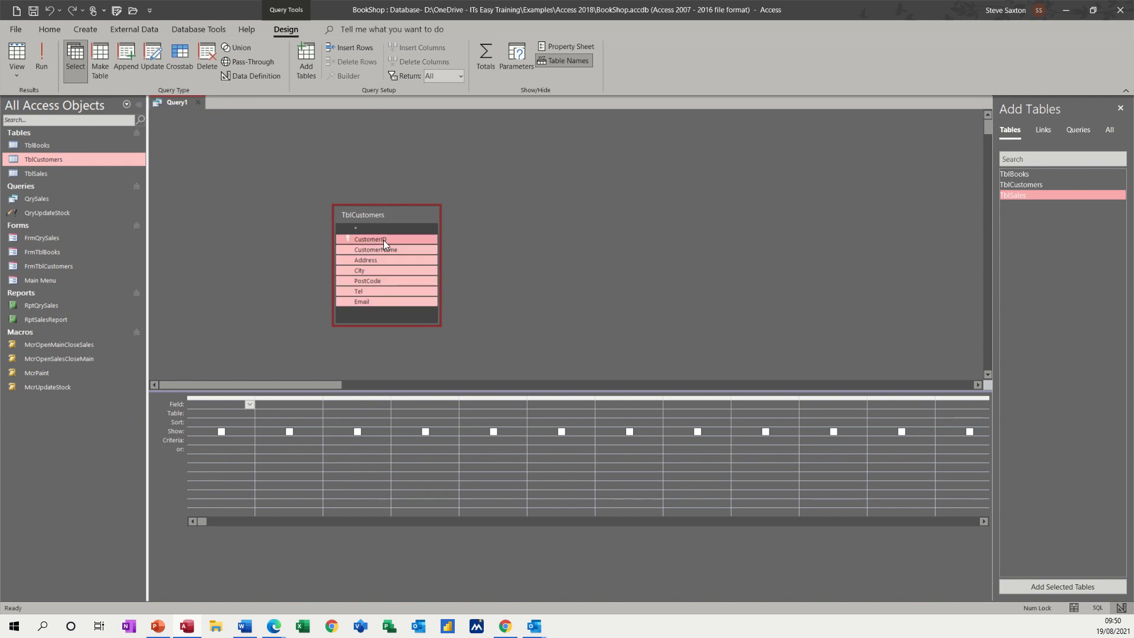
drag(384, 240, 218, 406)
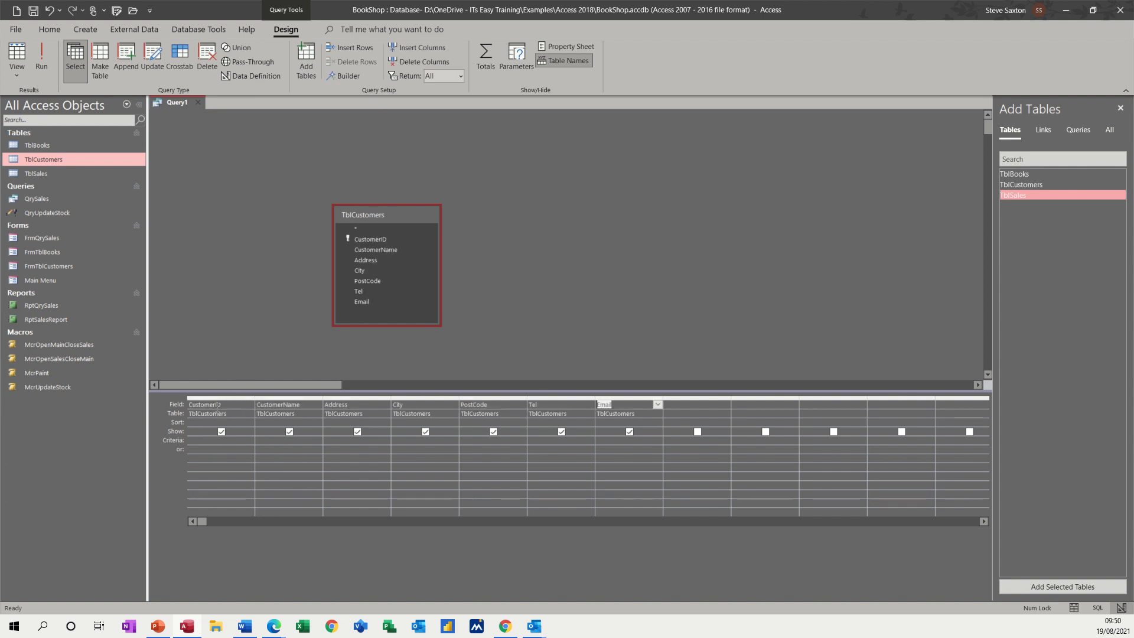
- Set the City field's criterion to "leeds" and run the query
click(406, 444)
text(leeds)
key(Return)
click(42, 58)
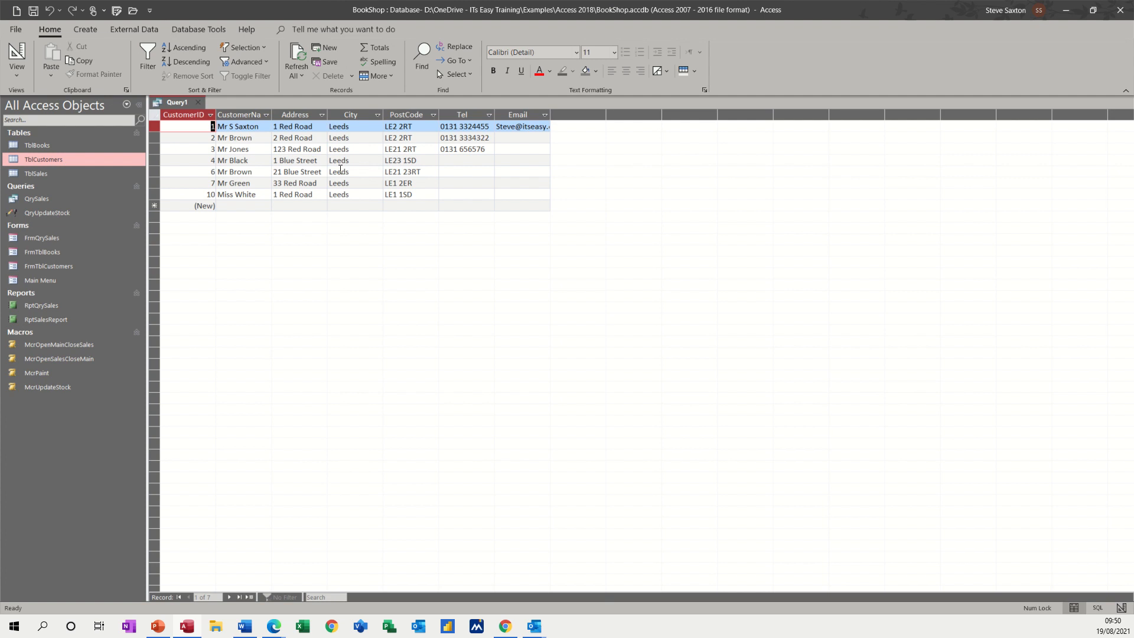
- Save the query as QrTblCustomersLeeds and close it
click(32, 11)
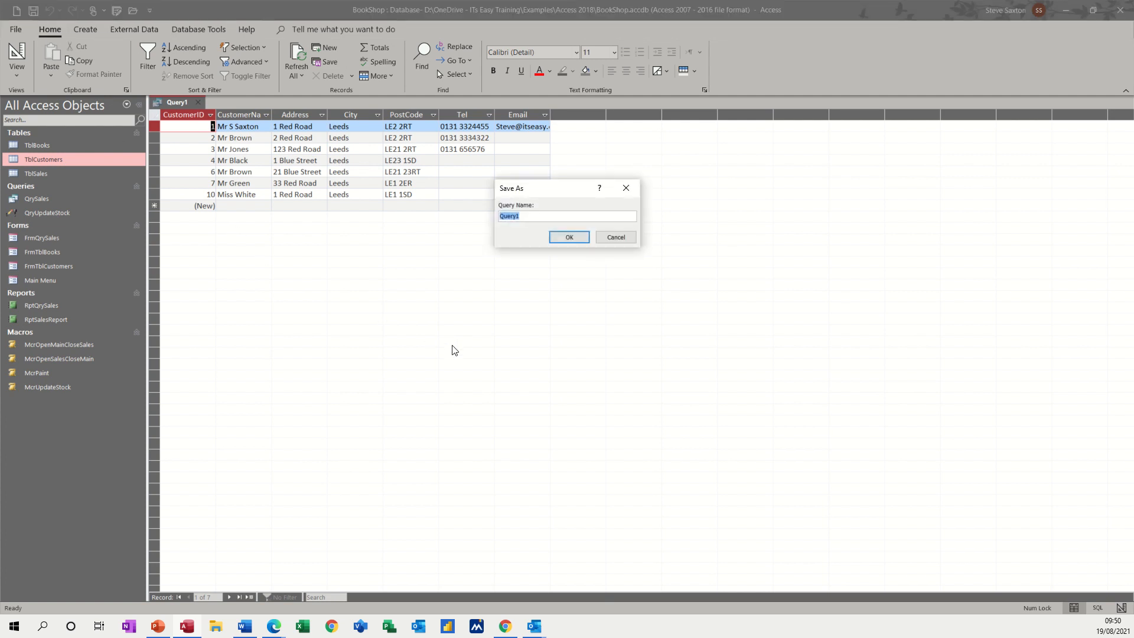
text(Q)
text(ry)
text(L)
text(ds)
key(BackSpace)
key(BackSpace)
key(BackSpace)
key(BackSpace)
key(BackSpace)
key(BackSpace)
text(TblCustomersLeeds)
click(570, 237)
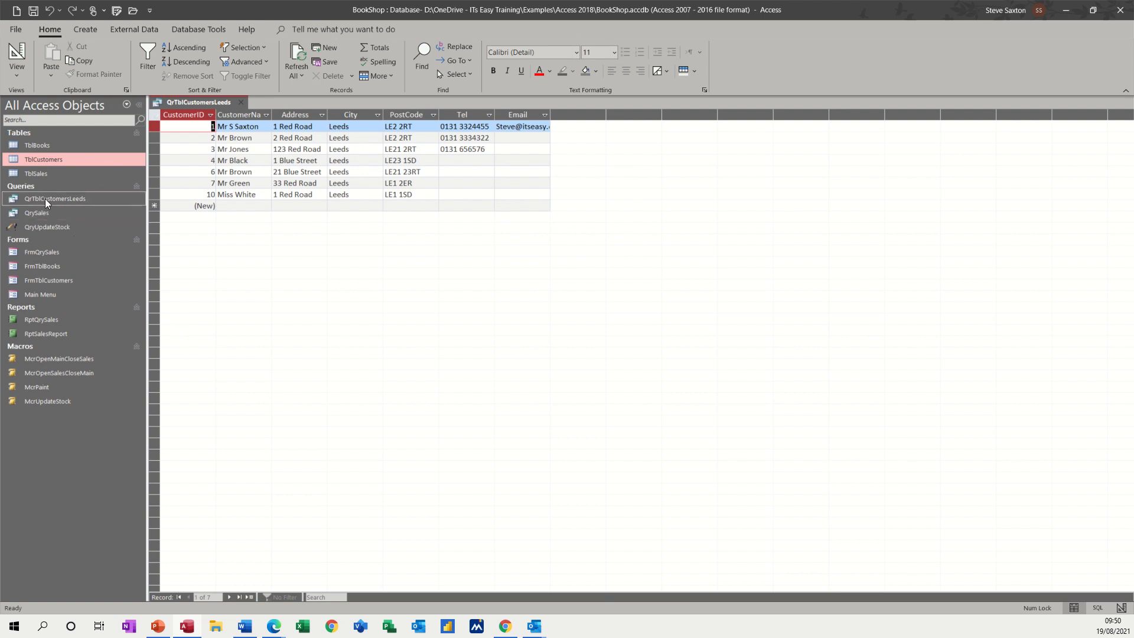
click(240, 103)
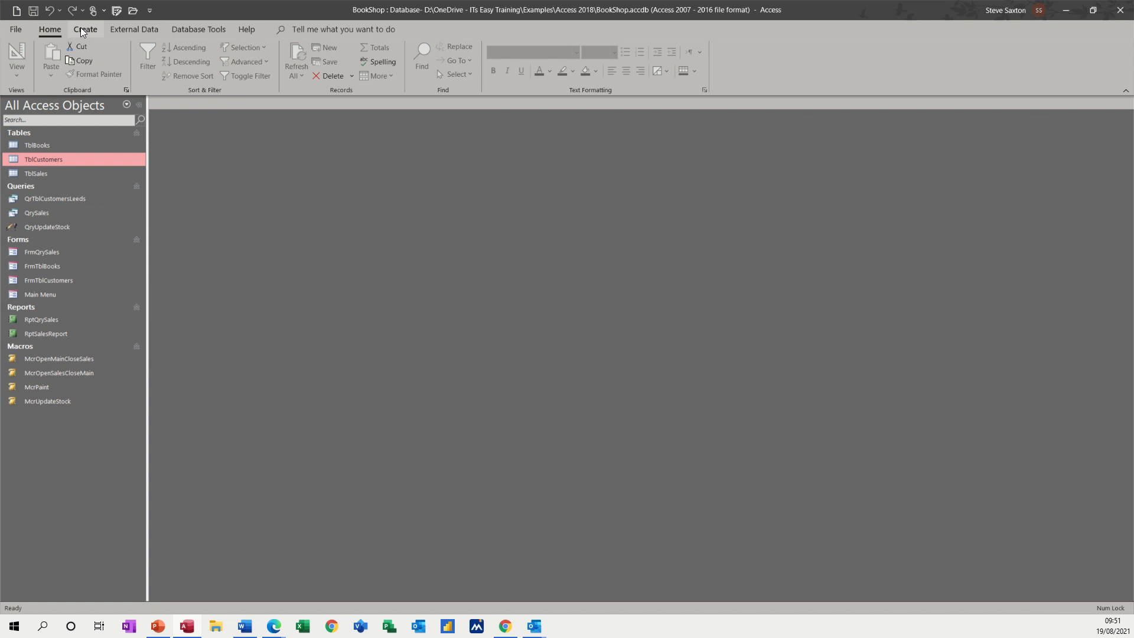
- Create a new query design based on TblCustomers and add all its individual fields to the query grid
click(83, 31)
click(184, 61)
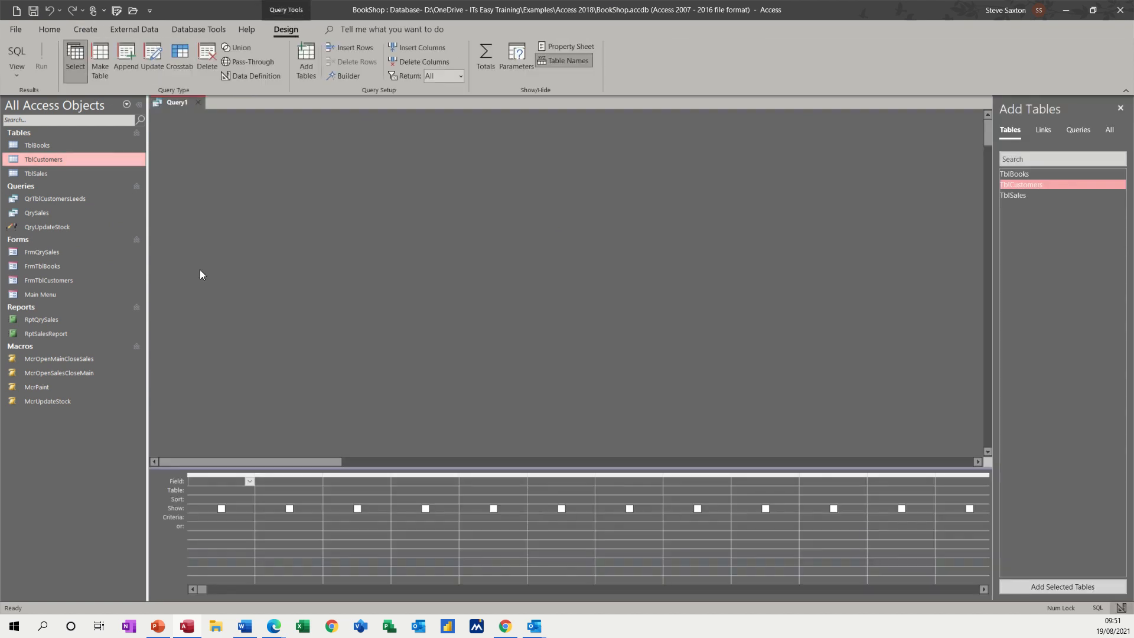
drag(55, 158, 275, 232)
double_click(324, 253)
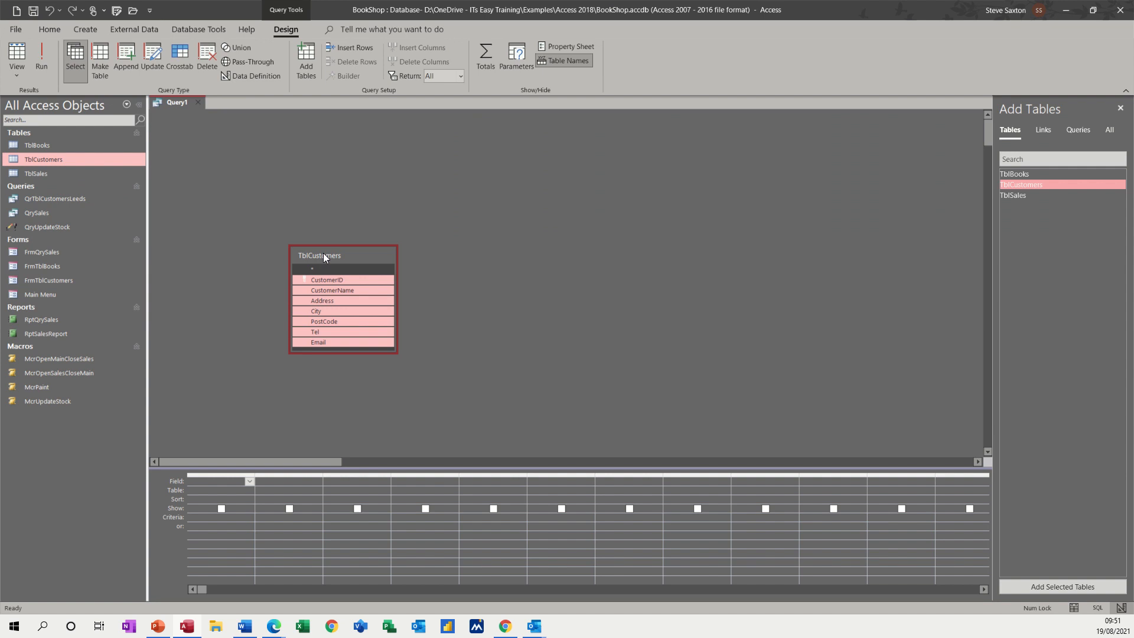
drag(325, 279, 221, 484)
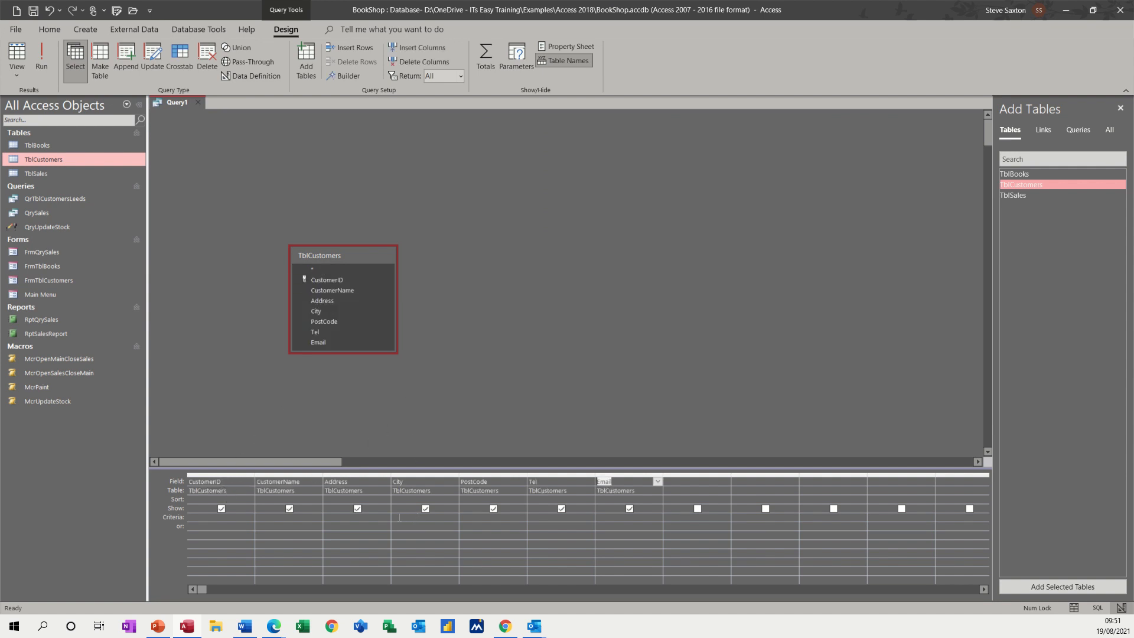
- Filter City for "Leeds" or "Bradford" using separate criteria rows, run the query, and return to its design
click(399, 518)
text(Leeds)
key(Down)
text(Br)
click(413, 535)
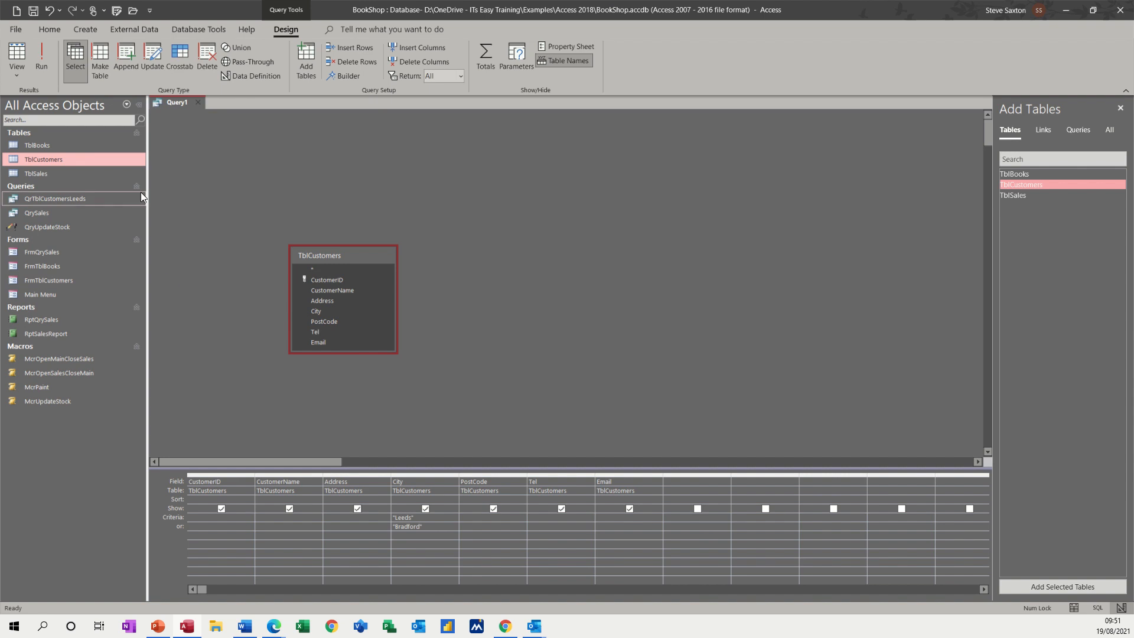
click(48, 57)
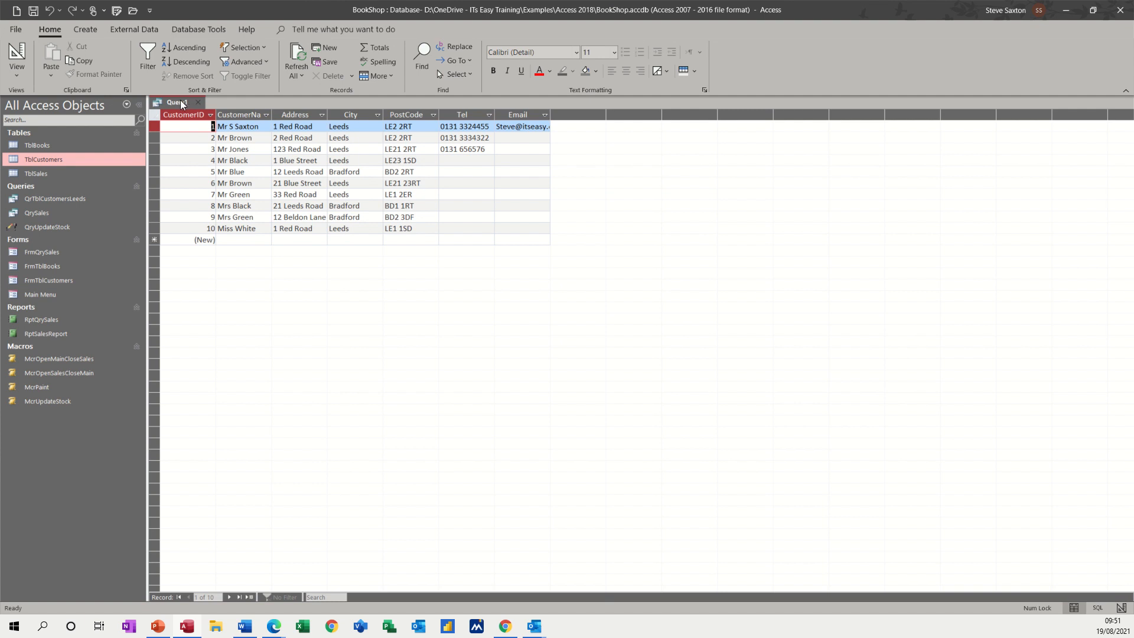
click(17, 53)
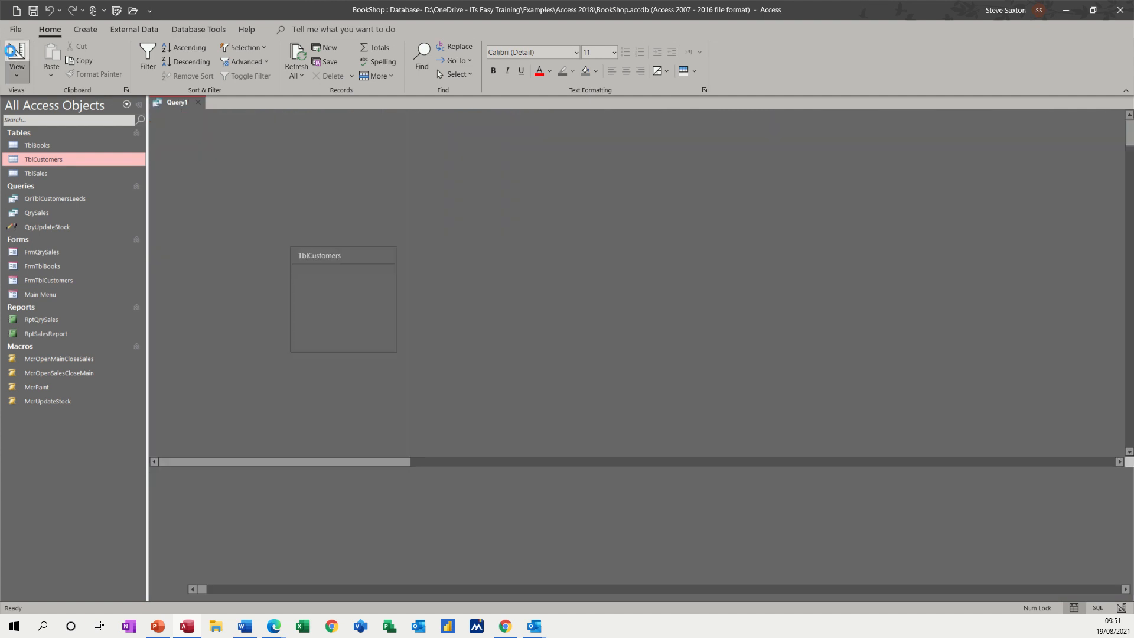
- Remove both City criteria and close the query without saving it
click(390, 526)
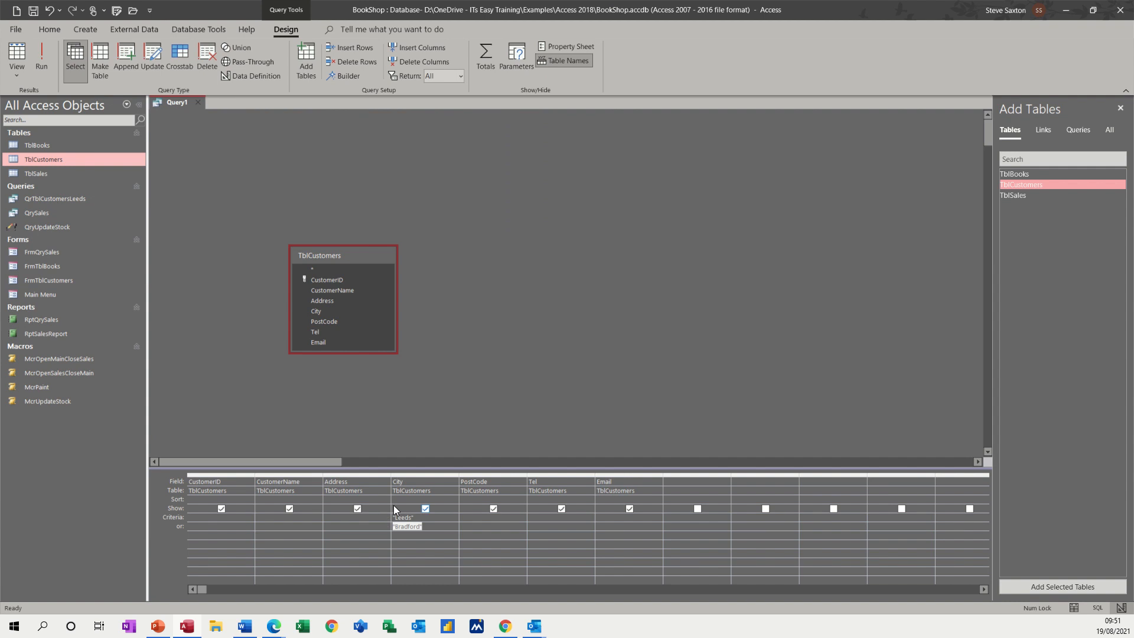
key(Delete)
click(397, 517)
key(Delete)
click(201, 104)
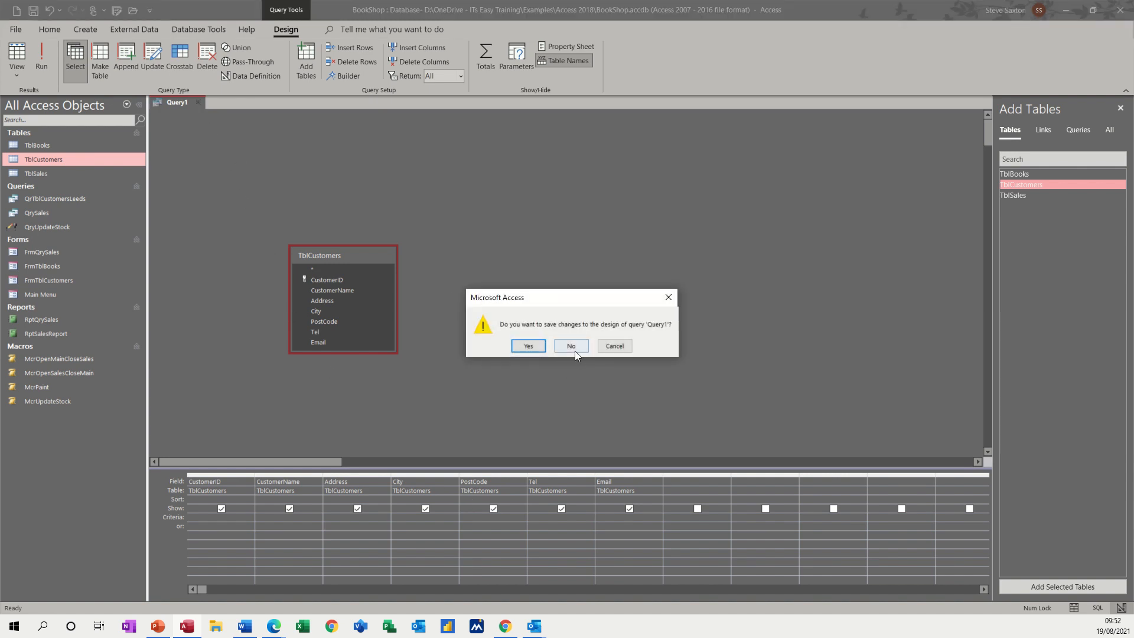
click(572, 348)
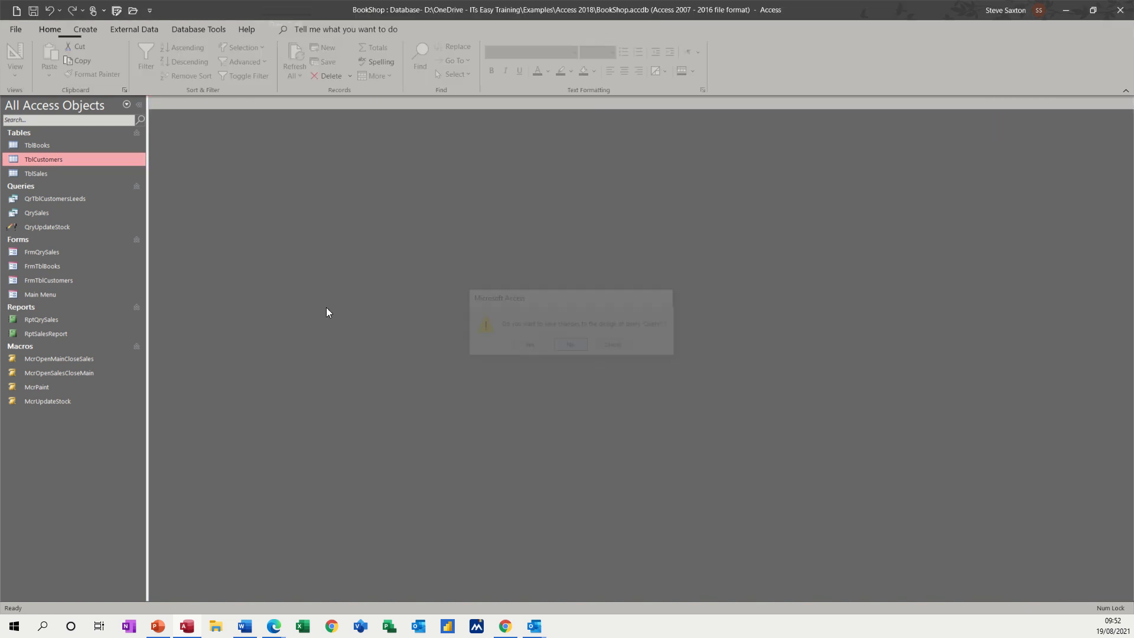
- Add a DateJoined field with the Date/Time data type to the TblCustomers design and switch the table to its datasheet
right_click(53, 159)
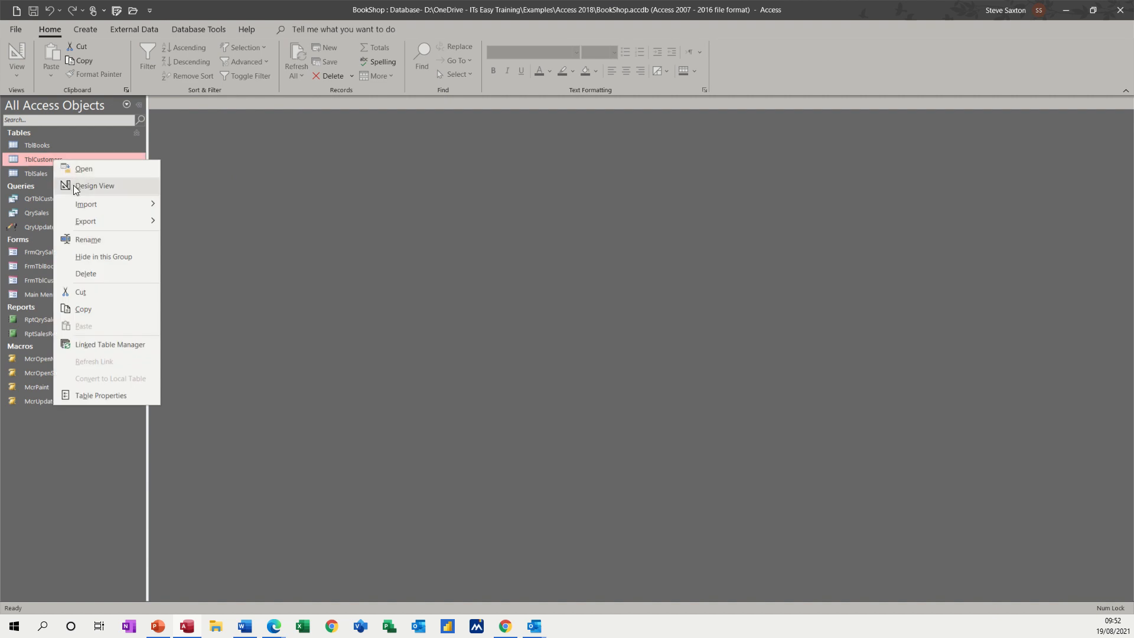
click(89, 186)
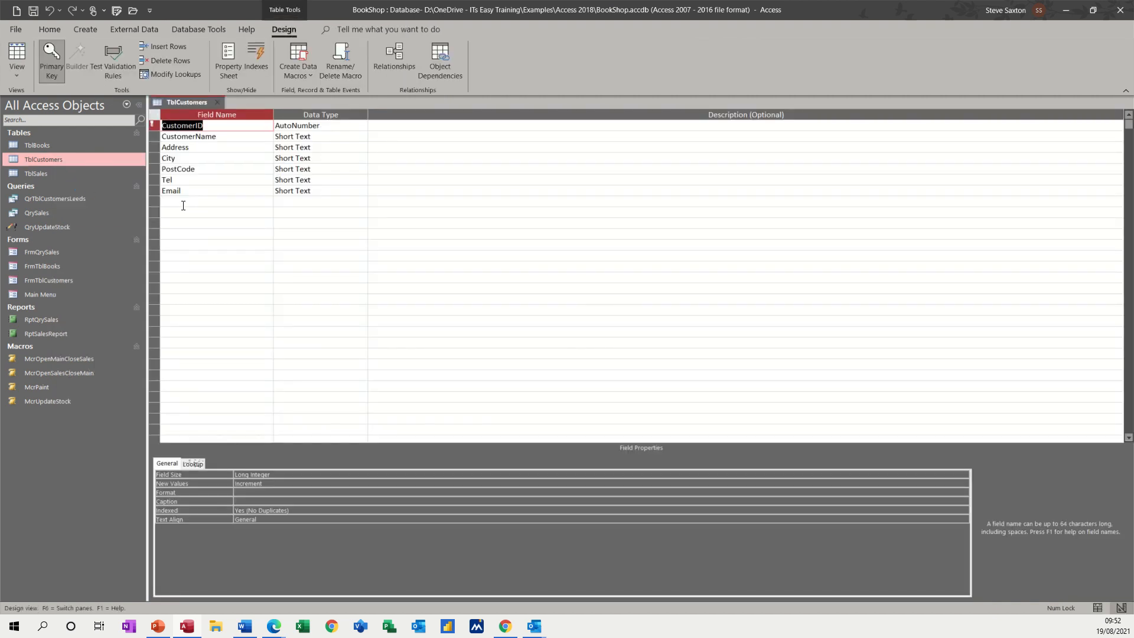
click(183, 202)
text(D)
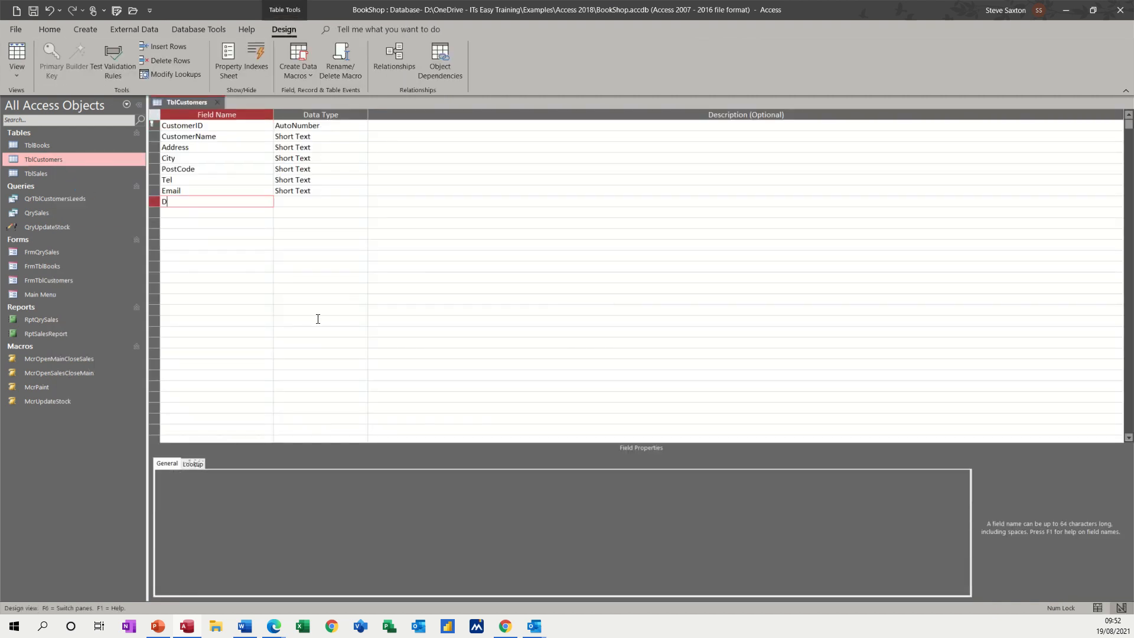
text(ateJoined)
key(Tab)
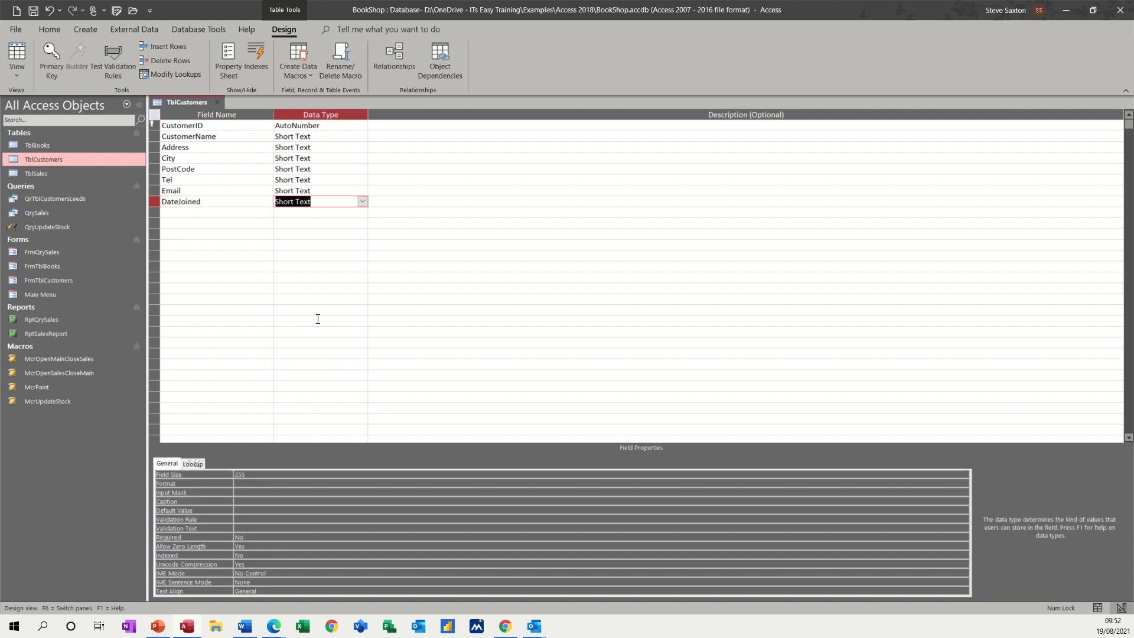
text(date/Time)
click(289, 212)
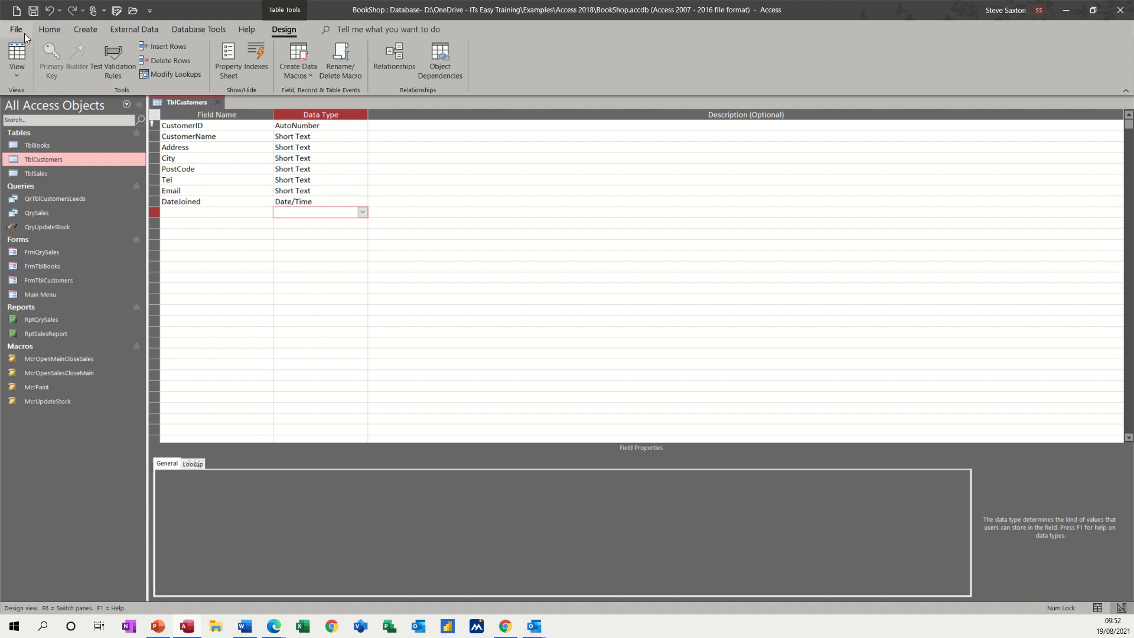
click(22, 53)
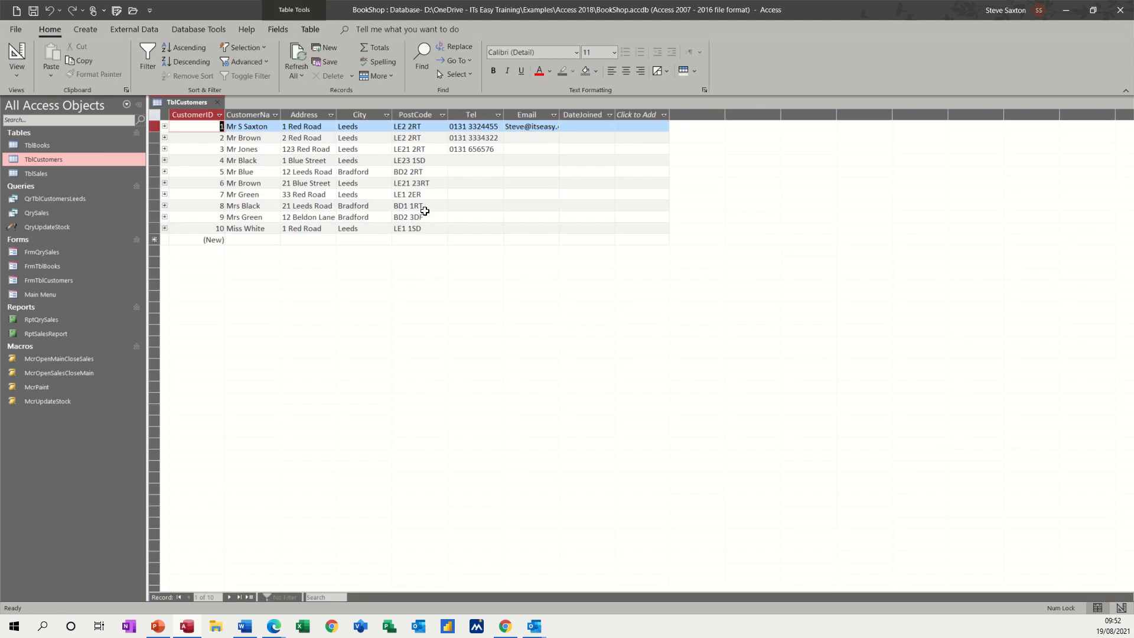
- Enter the DateJoined values 1/1/20, 21.1.20 and 19/1/19 for the first three customers
click(578, 127)
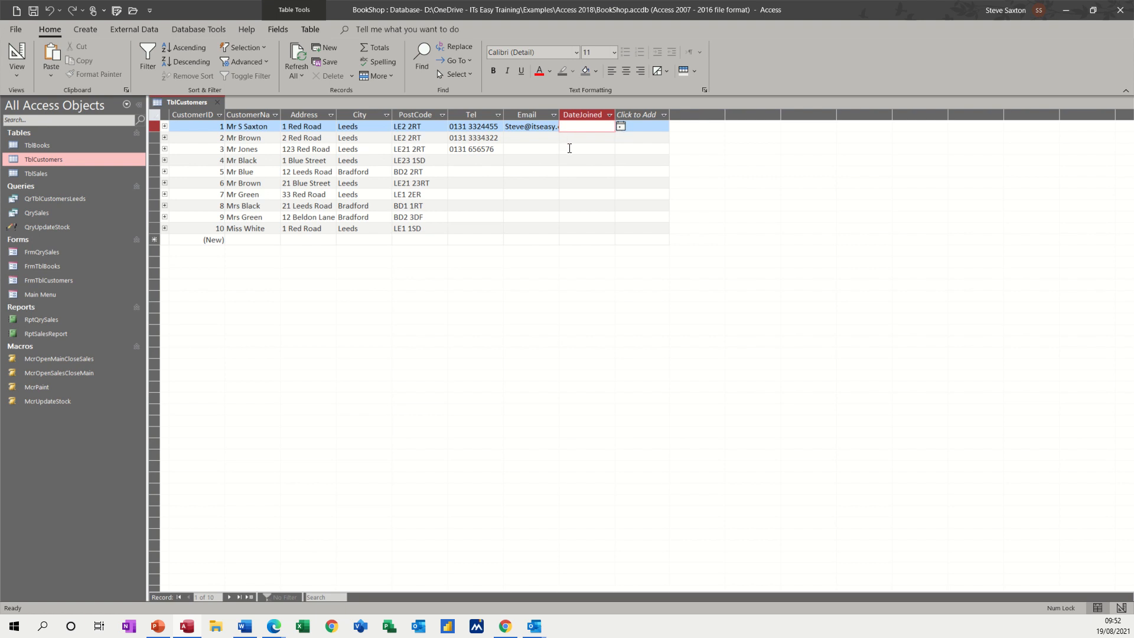
text(1/1/20)
key(Down)
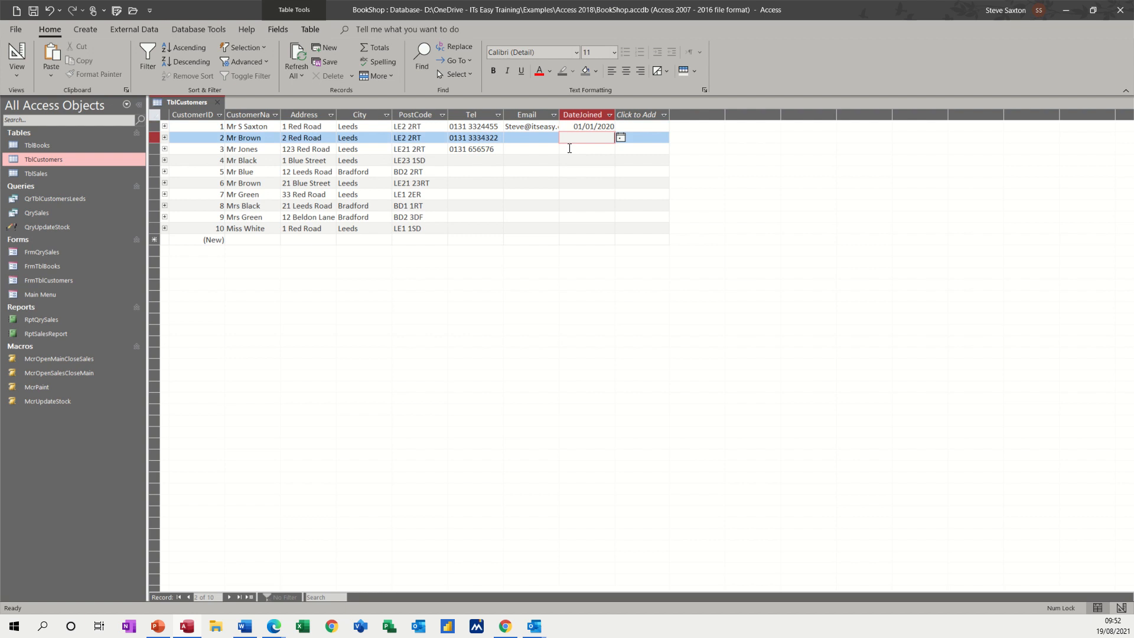
text(21.1.20)
key(Down)
text(19)
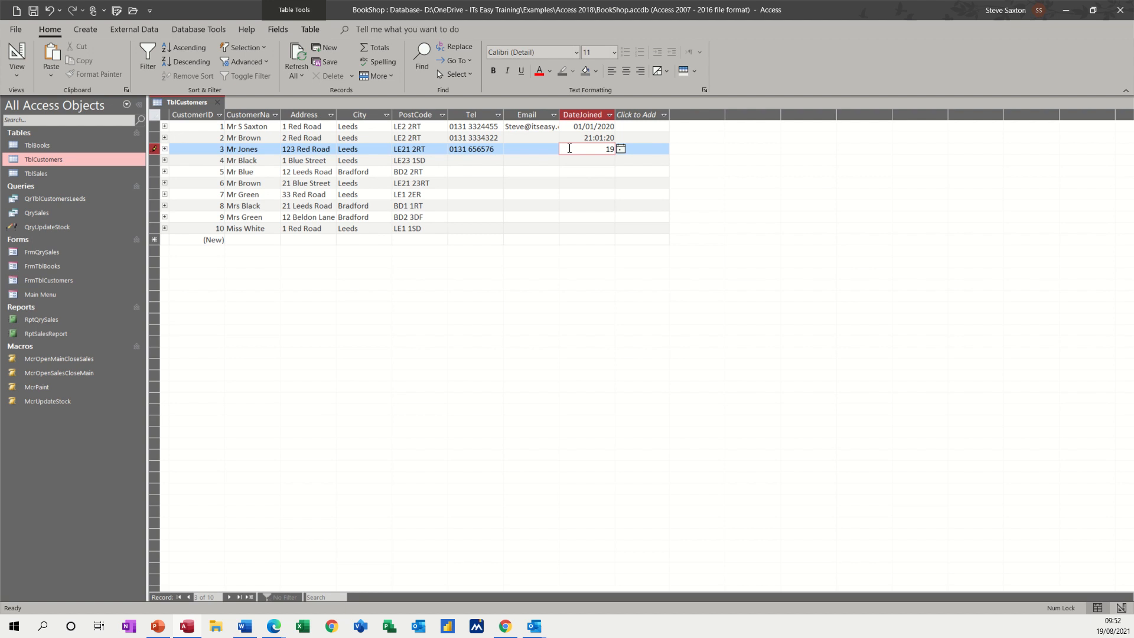
text(/1/19)
key(Return)
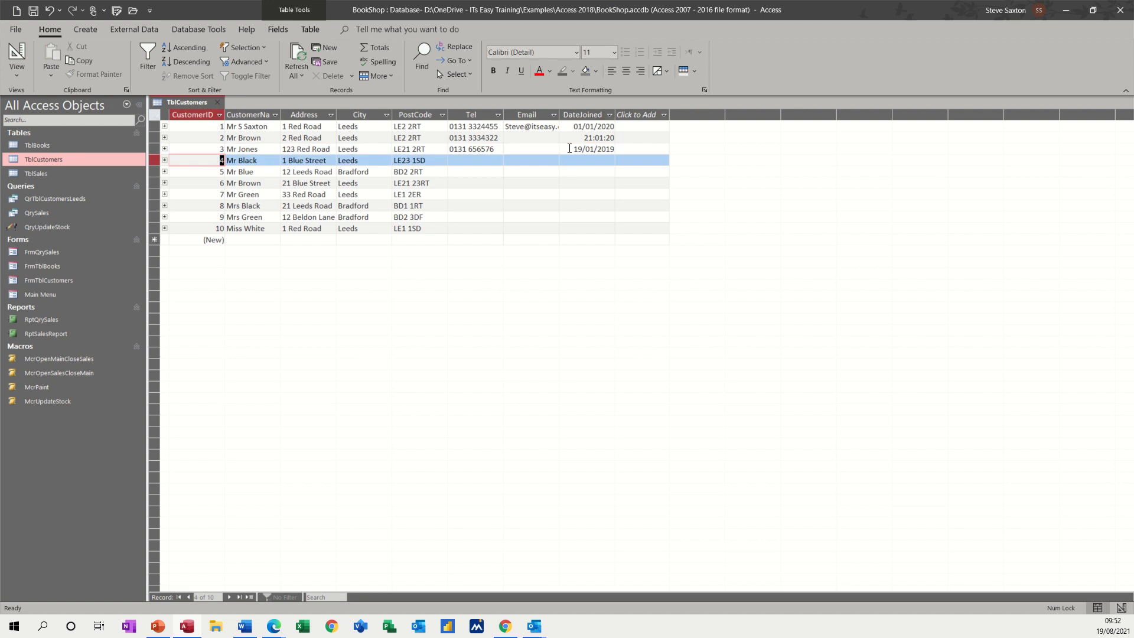
- Correct the second customer's DateJoined value to 21/01/2020
click(592, 140)
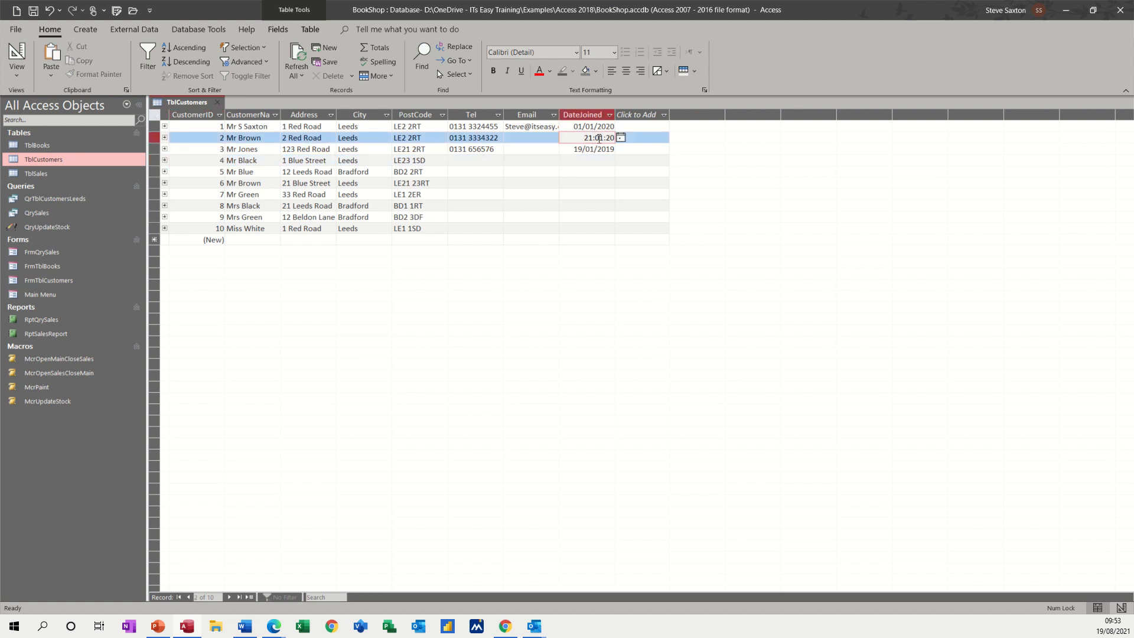
key(BackSpace)
text(/)
click(606, 140)
key(BackSpace)
text(/01/)
- Enter 21/5/19 as the fourth customer's DateJoined value and close TblCustomers
click(585, 159)
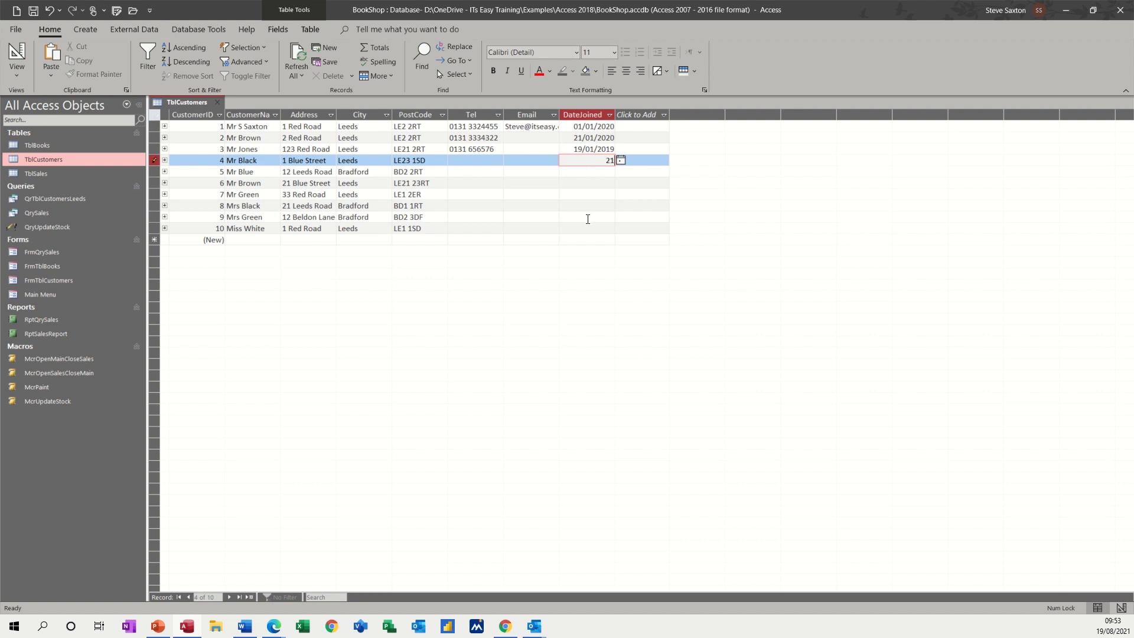
text(/5/19)
click(569, 169)
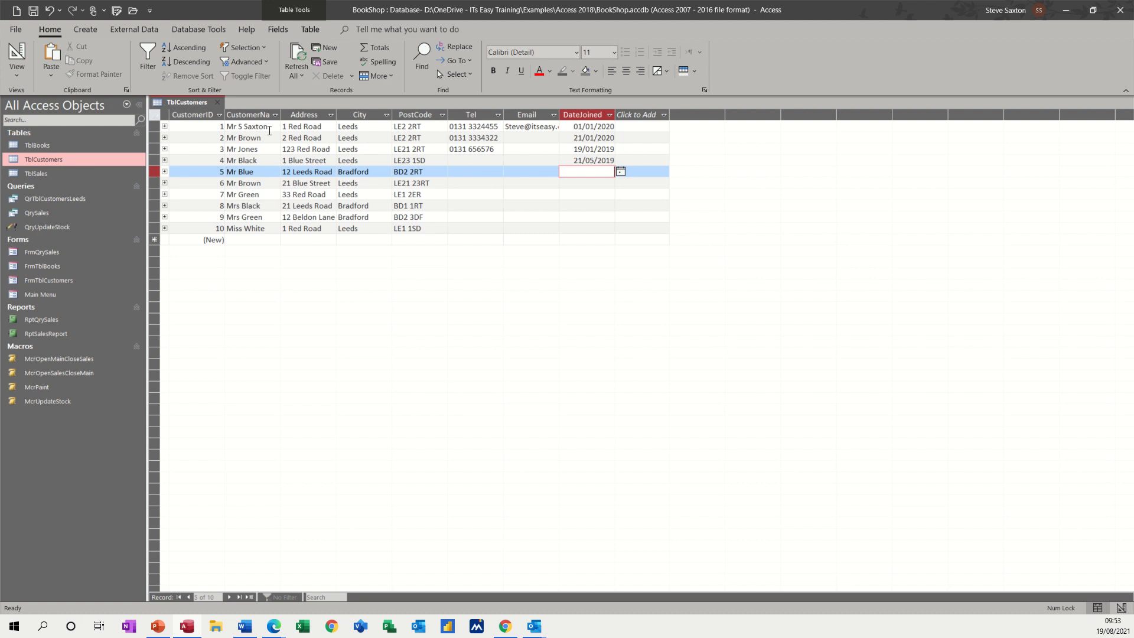
click(219, 103)
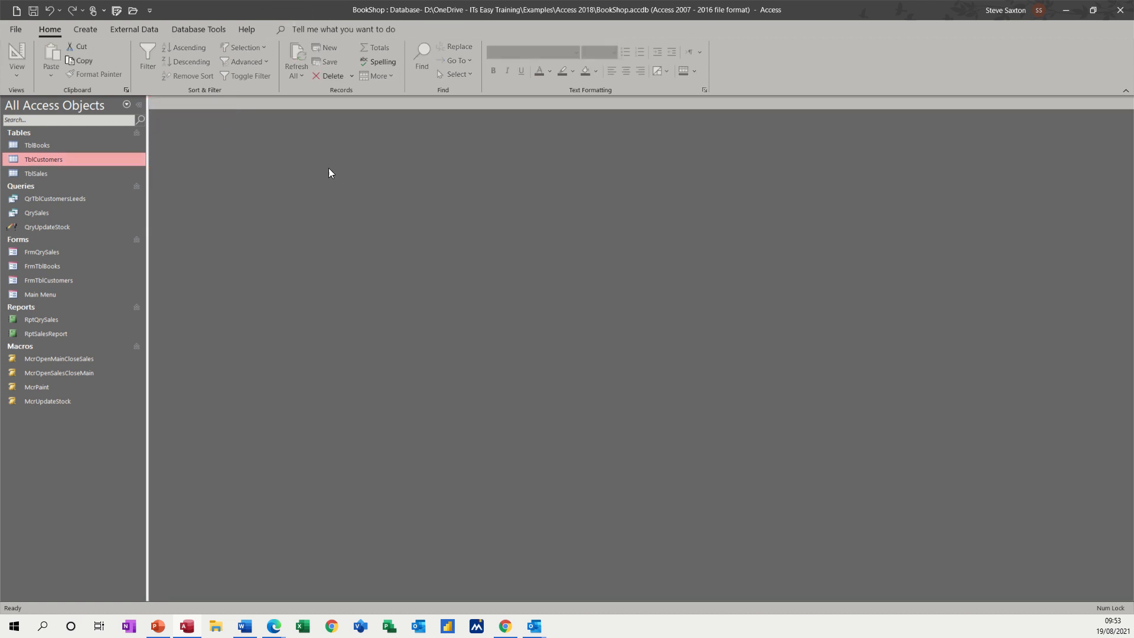
- Create a new query design based on TblCustomers and add all of the table's fields to the grid
click(88, 32)
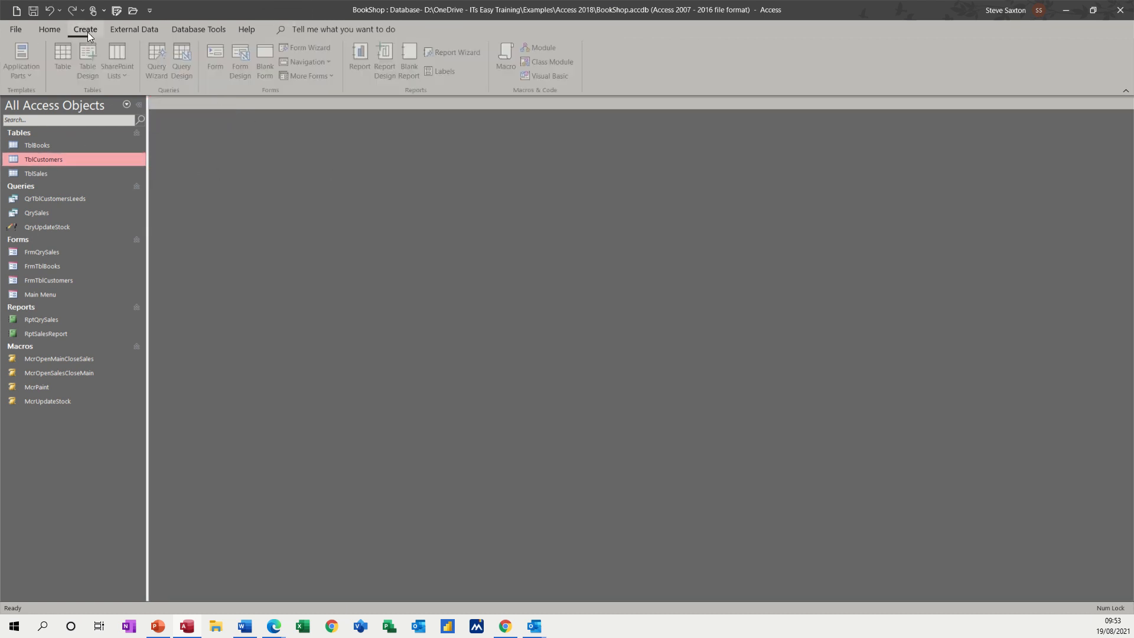
click(180, 57)
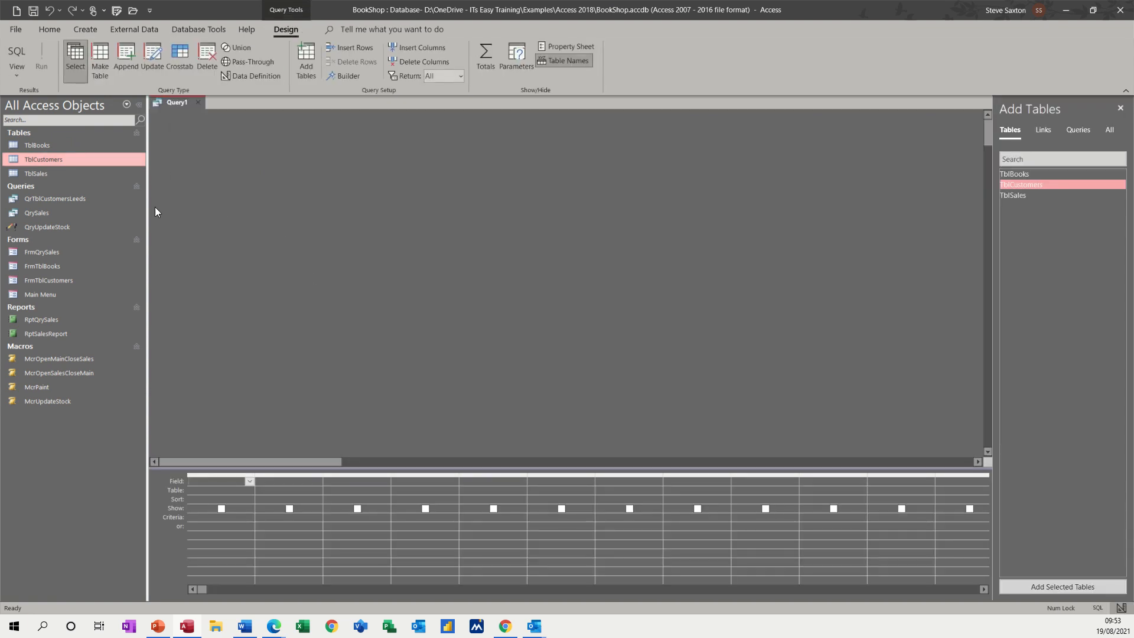
drag(55, 160, 286, 232)
double_click(330, 250)
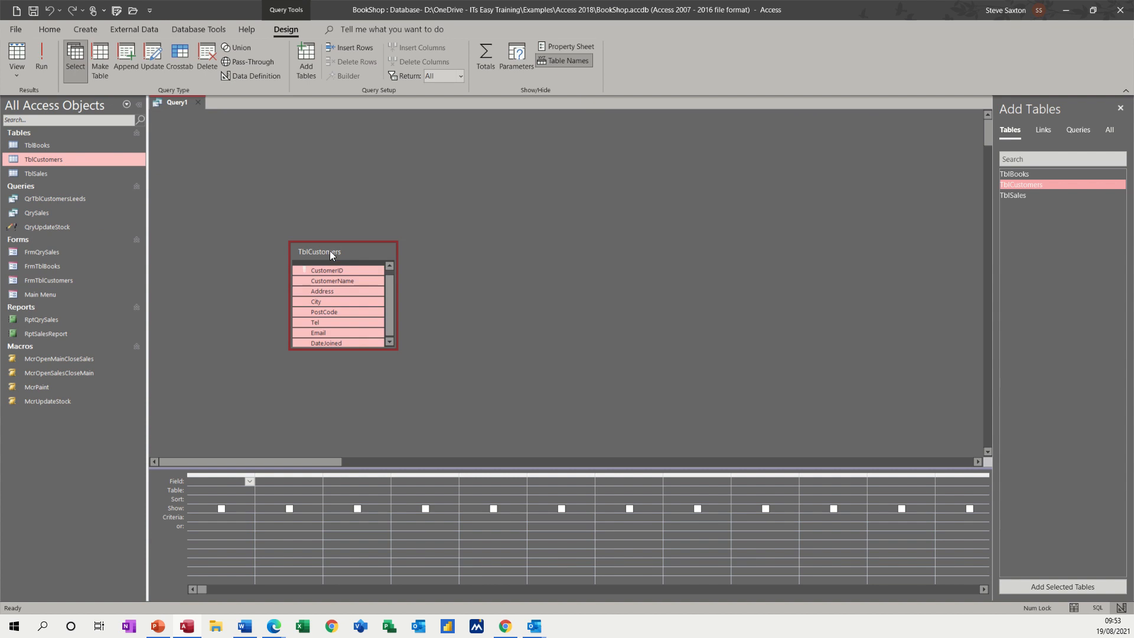
drag(324, 278, 222, 485)
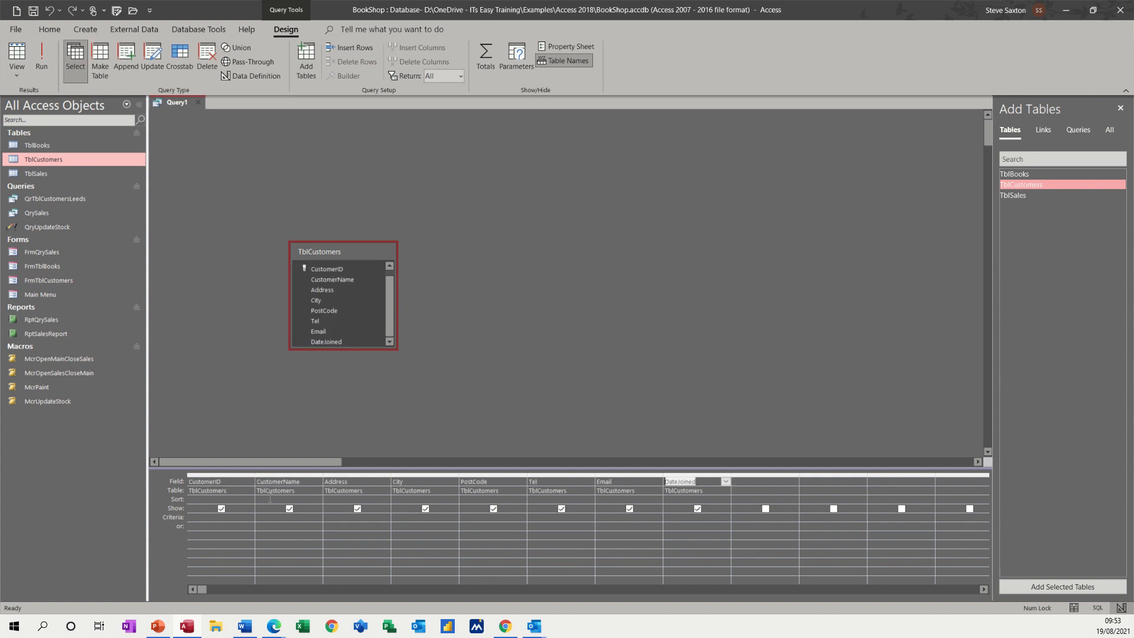
- Set the DateJoined criterion to greater than 1/1/20 and run the query
click(667, 519)
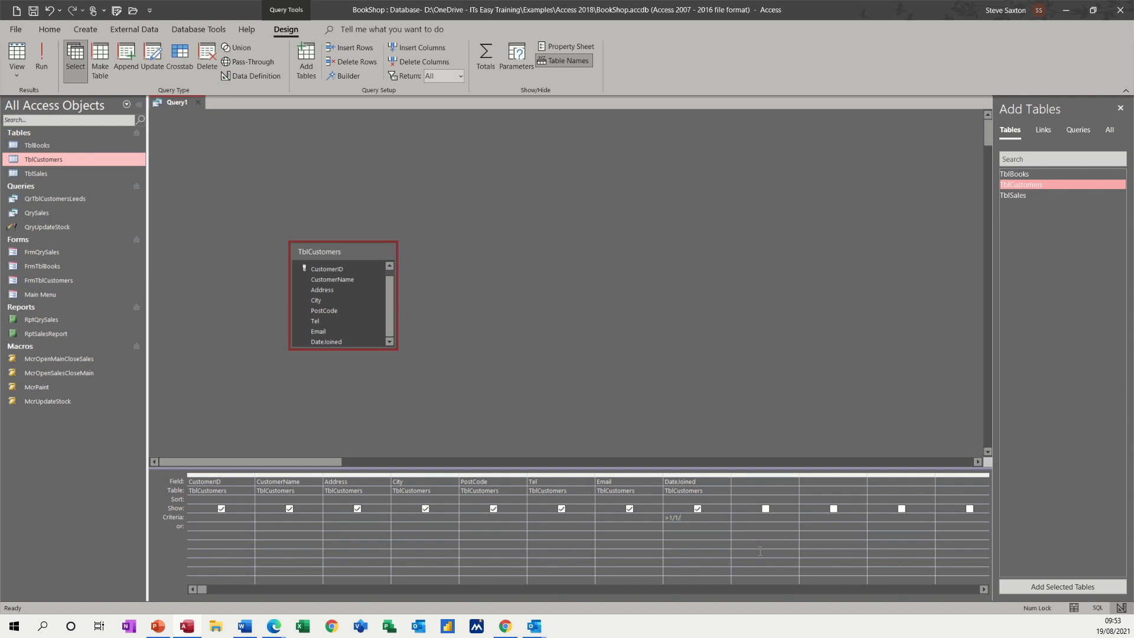
text(20)
click(676, 525)
click(43, 59)
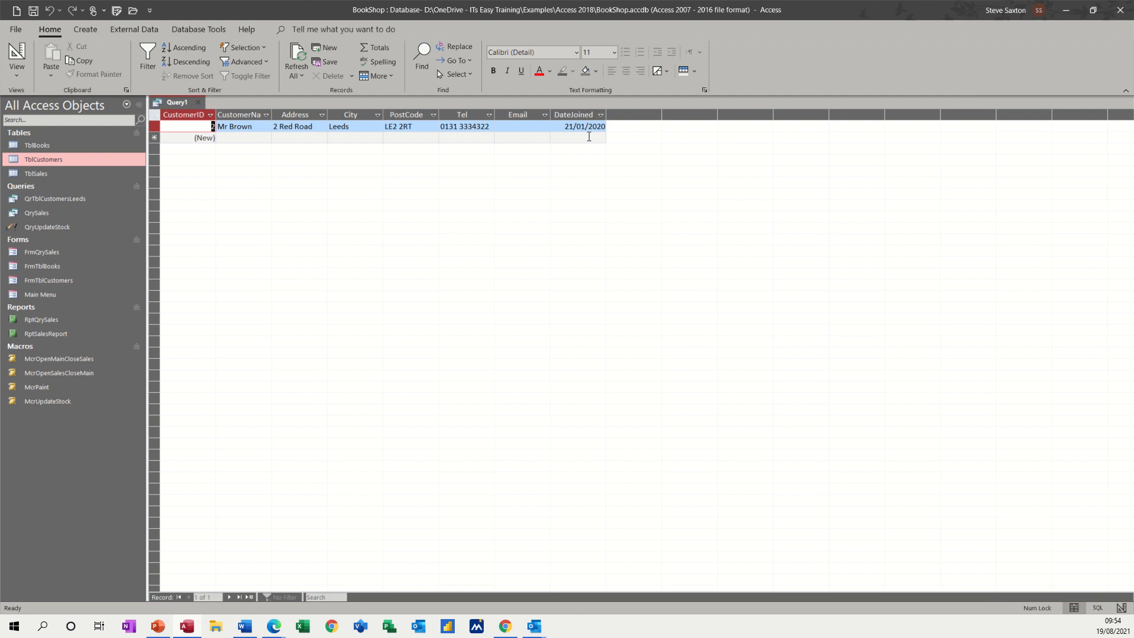
- Return to the query design, change the DateJoined criterion to >=#01/01/2020# and run the query
click(17, 54)
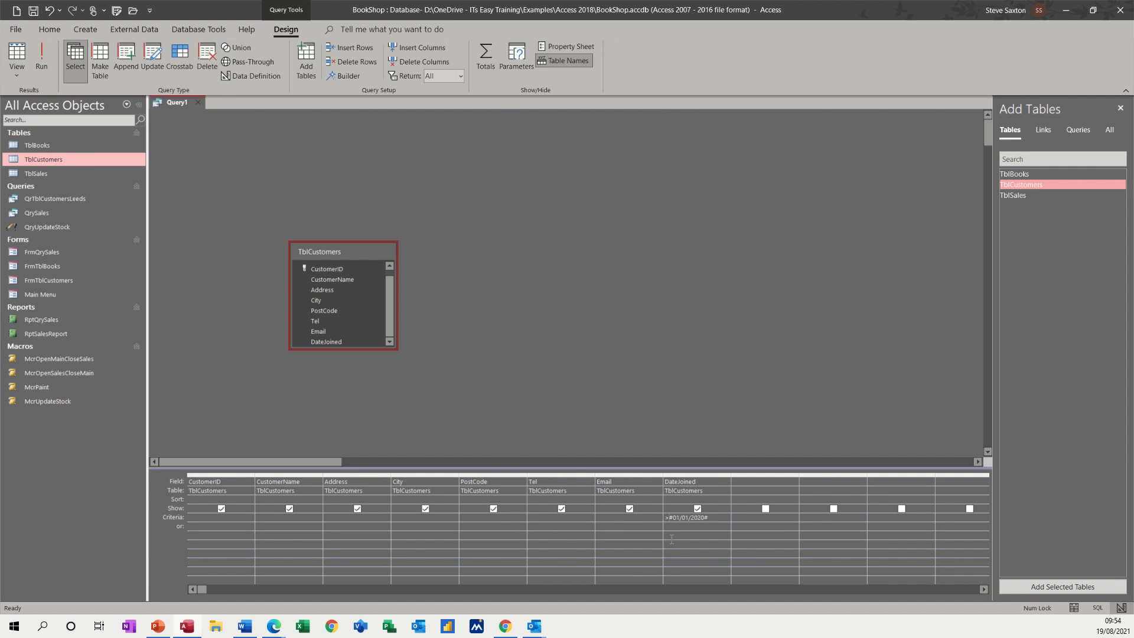
click(668, 518)
text(=)
click(43, 57)
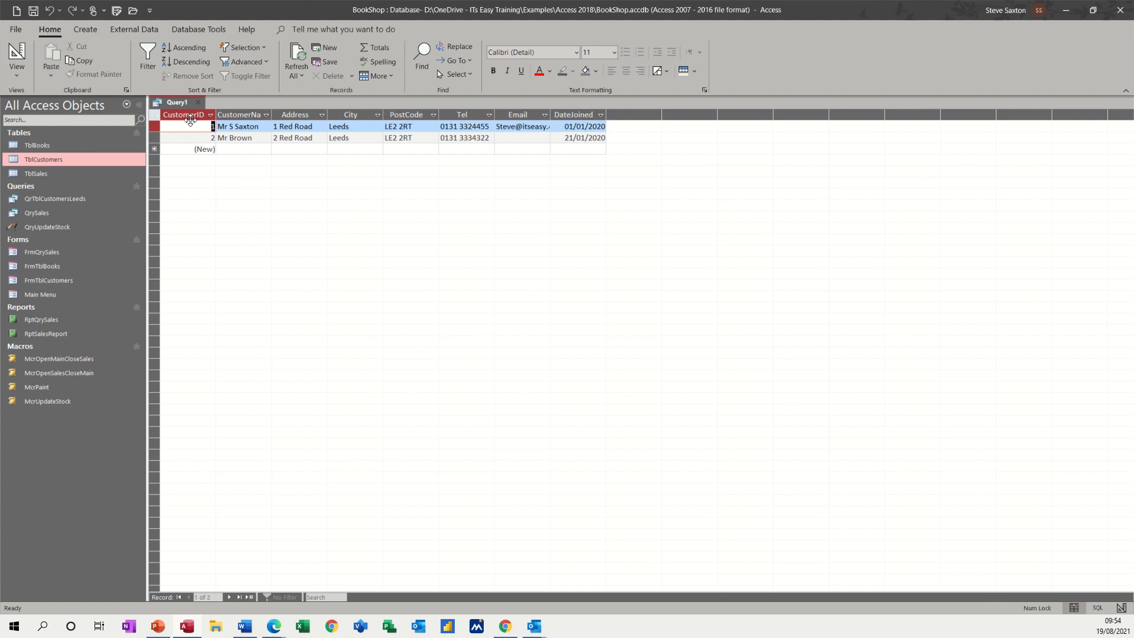
- Return to the query design, replace the DateJoined criterion with Like "*20" and run the query
click(17, 53)
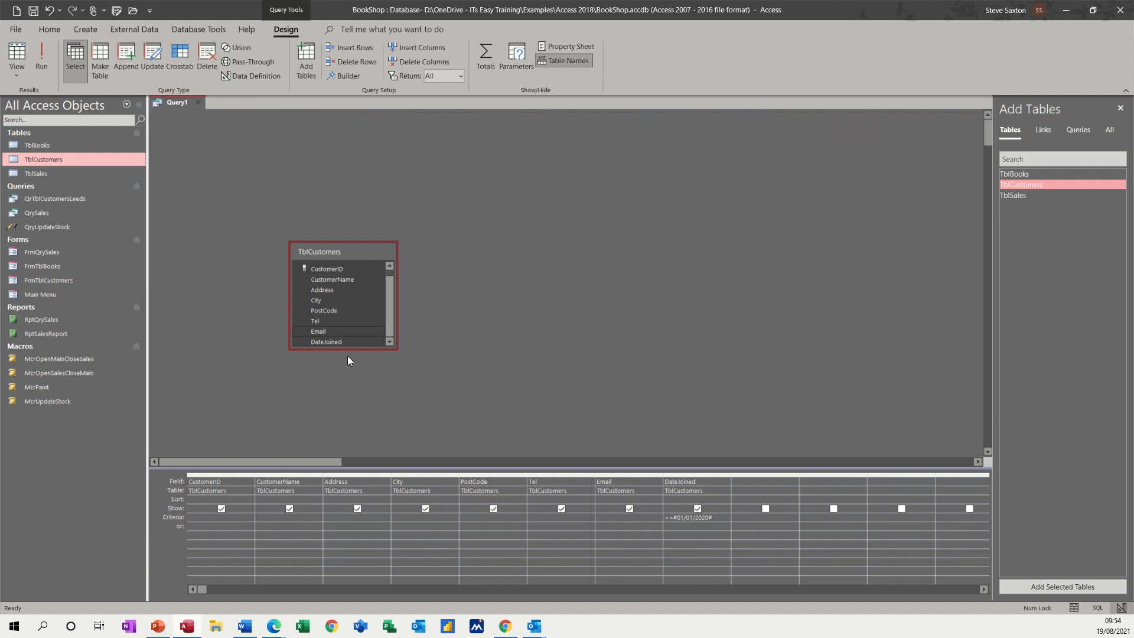
drag(716, 519, 662, 519)
click(712, 519)
key(Delete)
click(673, 525)
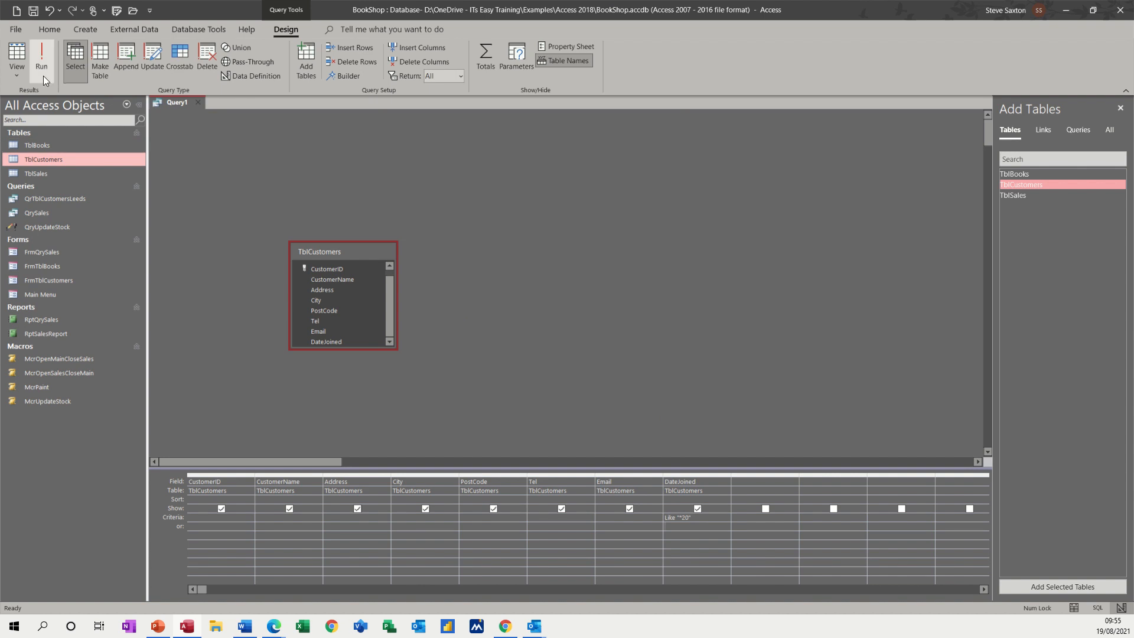
click(37, 58)
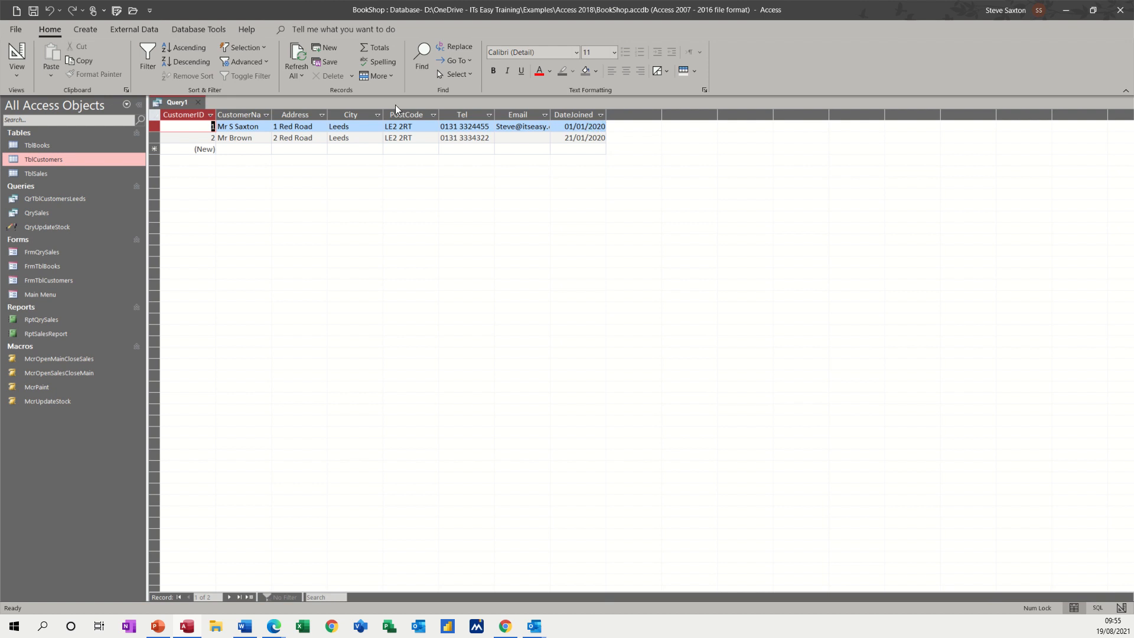
- Return to the query design, replace the DateJoined criterion with Like "*19" and run the query
click(17, 52)
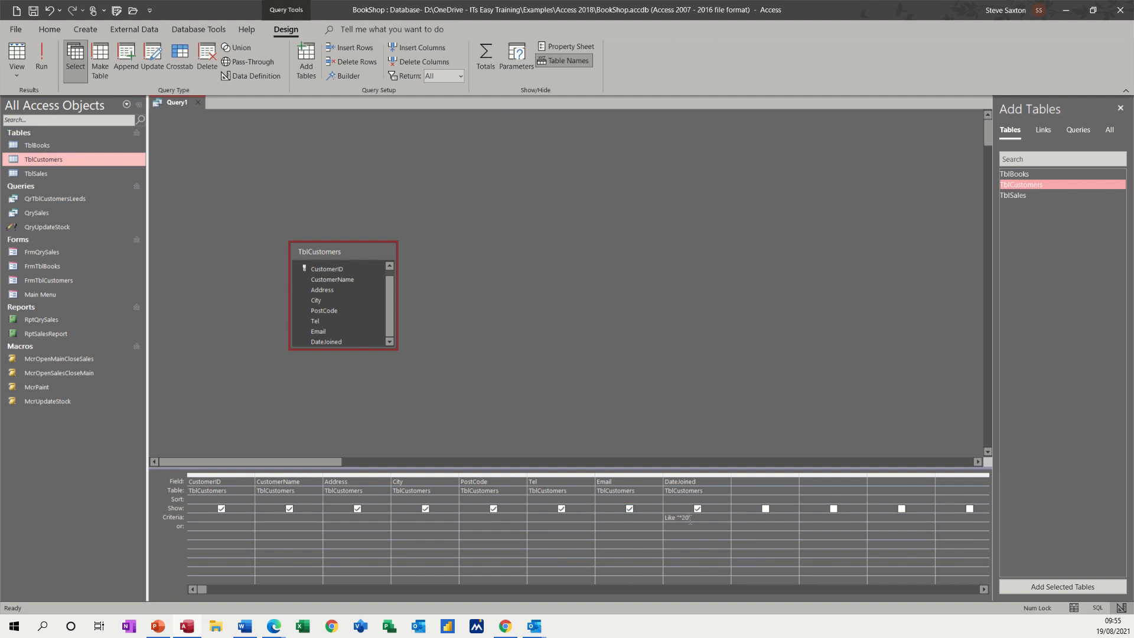
drag(695, 520, 659, 519)
text(*)
click(678, 529)
click(44, 62)
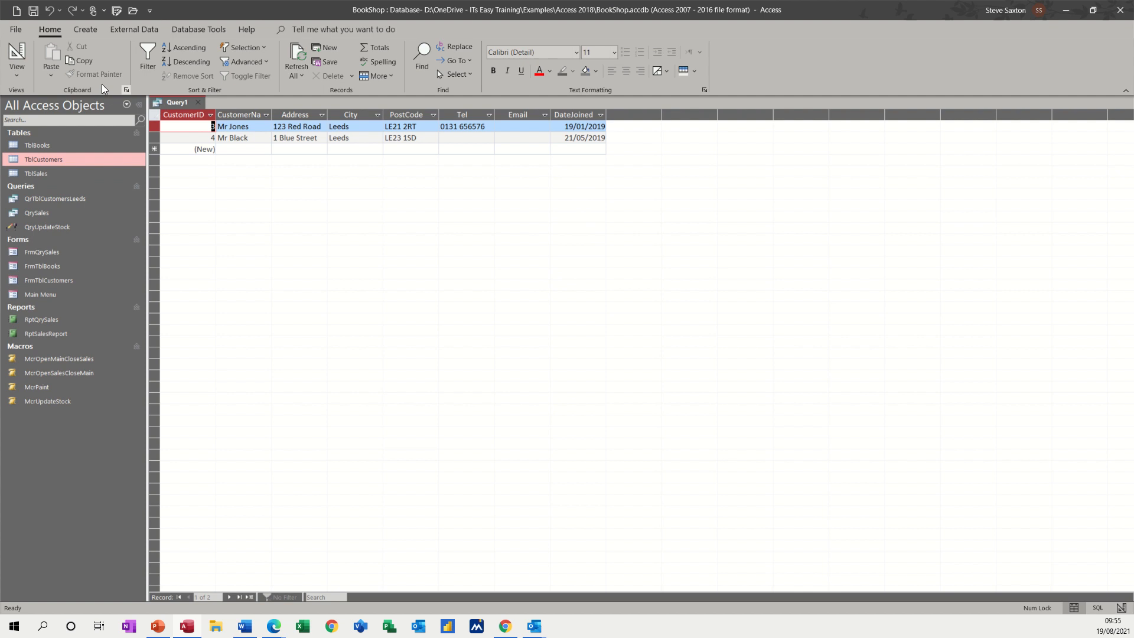
- Clear the DateJoined criterion in the query design and close the query without saving it
click(17, 56)
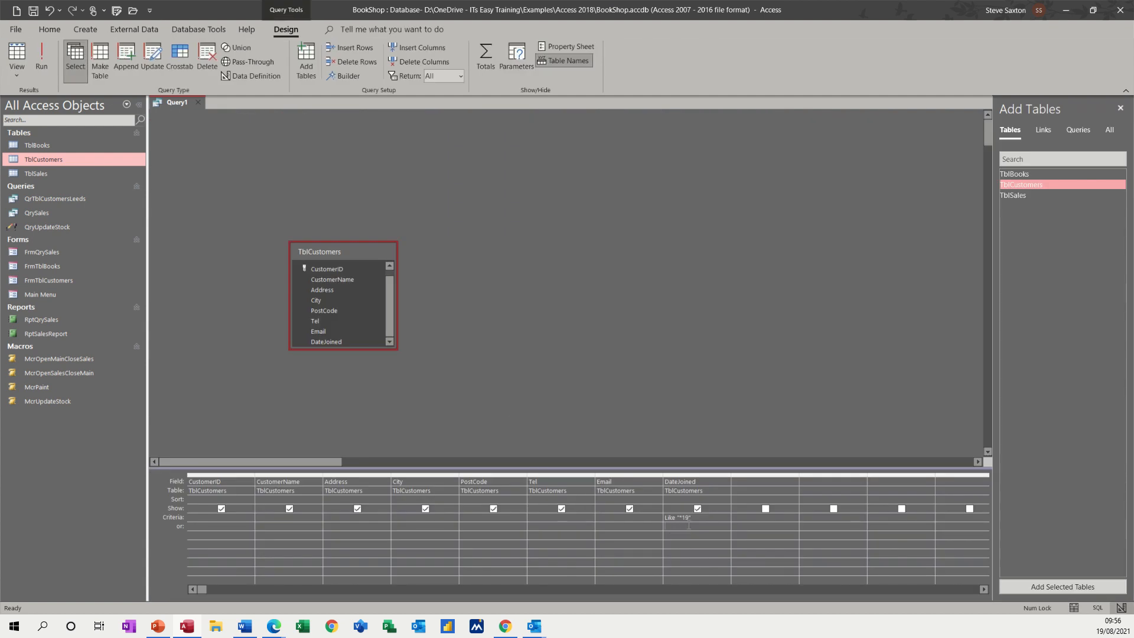
drag(698, 520, 665, 517)
key(Delete)
drag(335, 256, 386, 238)
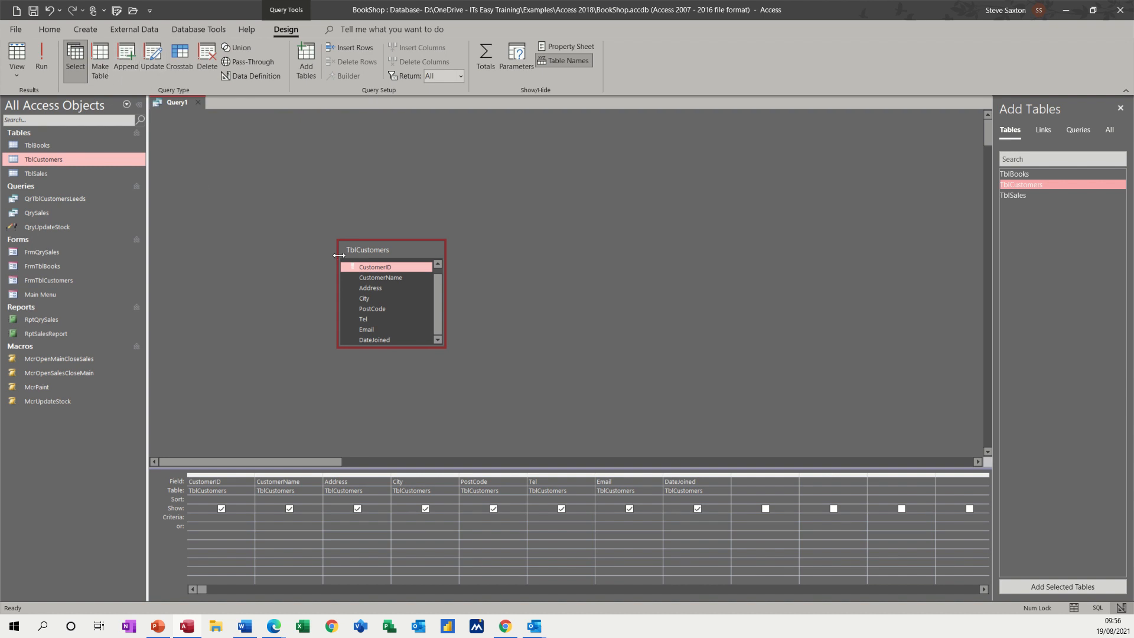
drag(356, 250, 261, 213)
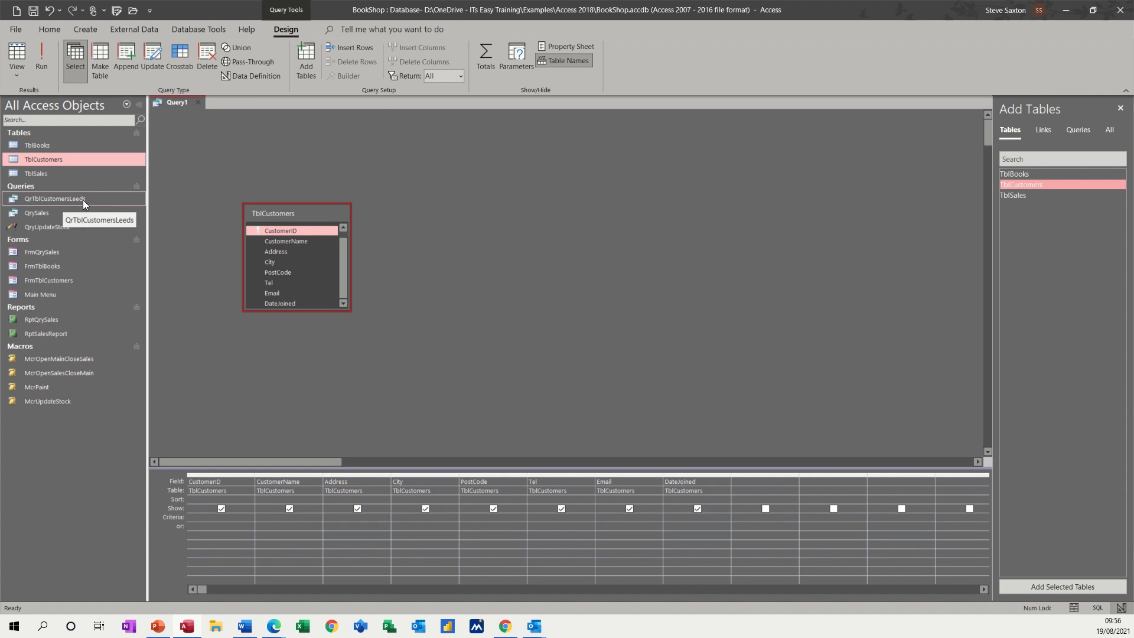
click(198, 102)
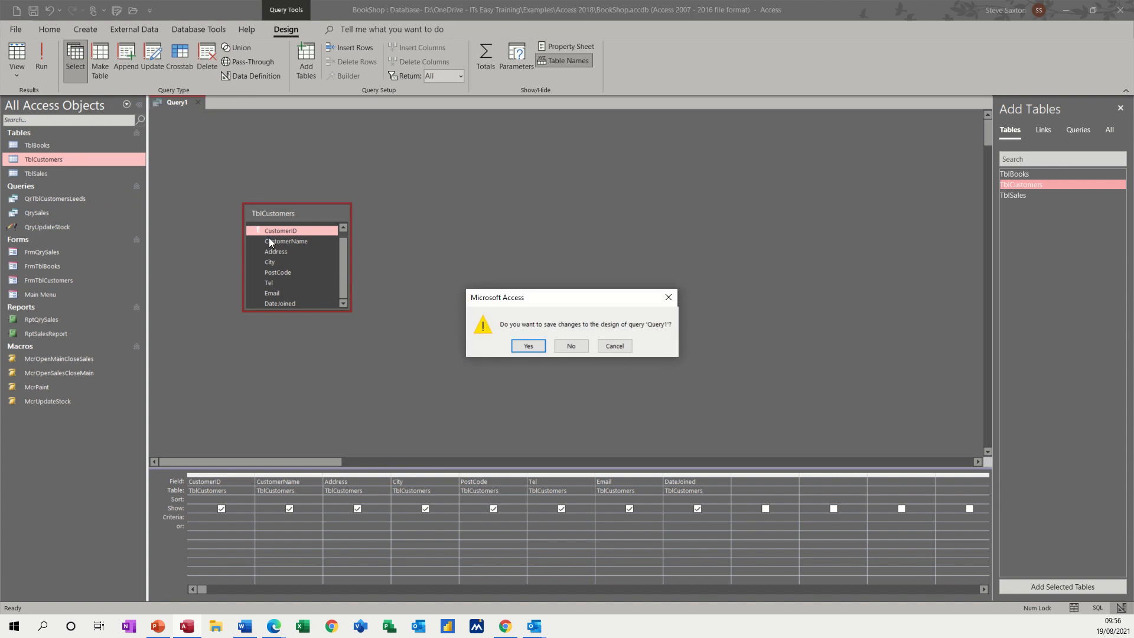
click(558, 347)
- Open the TblCustomers datasheet and filter the City column to show only Leeds
double_click(63, 161)
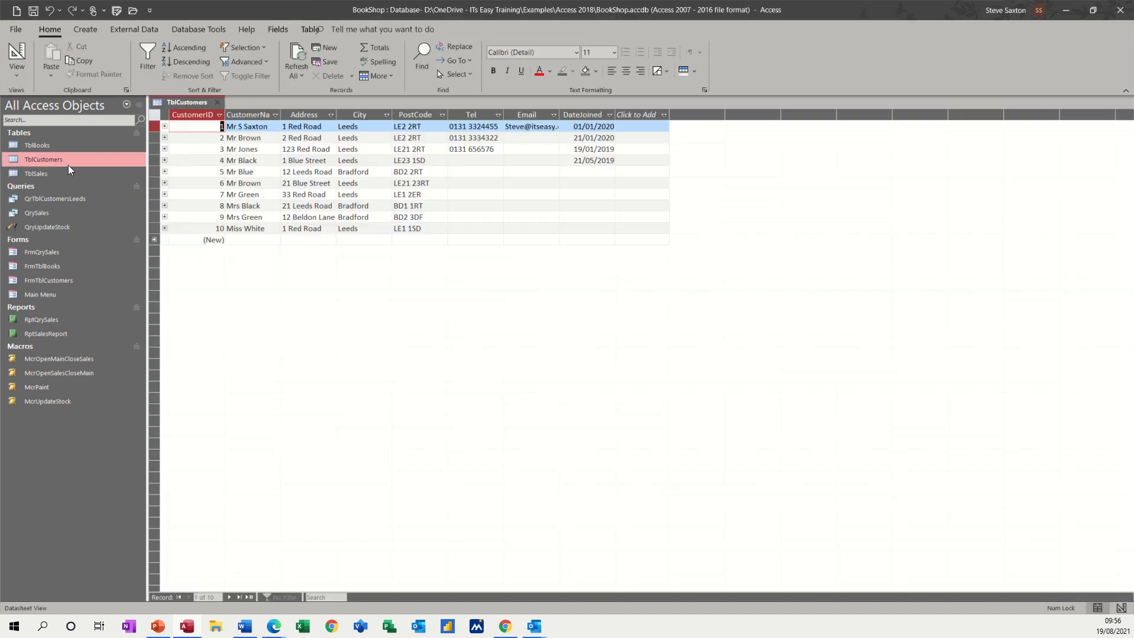
click(387, 115)
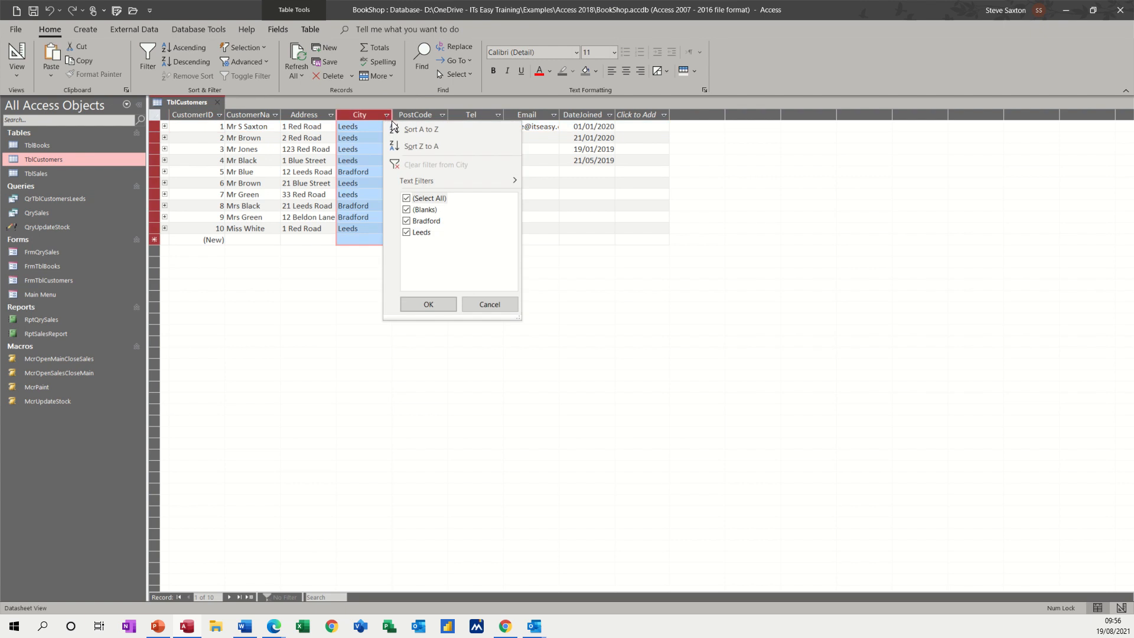
click(407, 199)
click(406, 232)
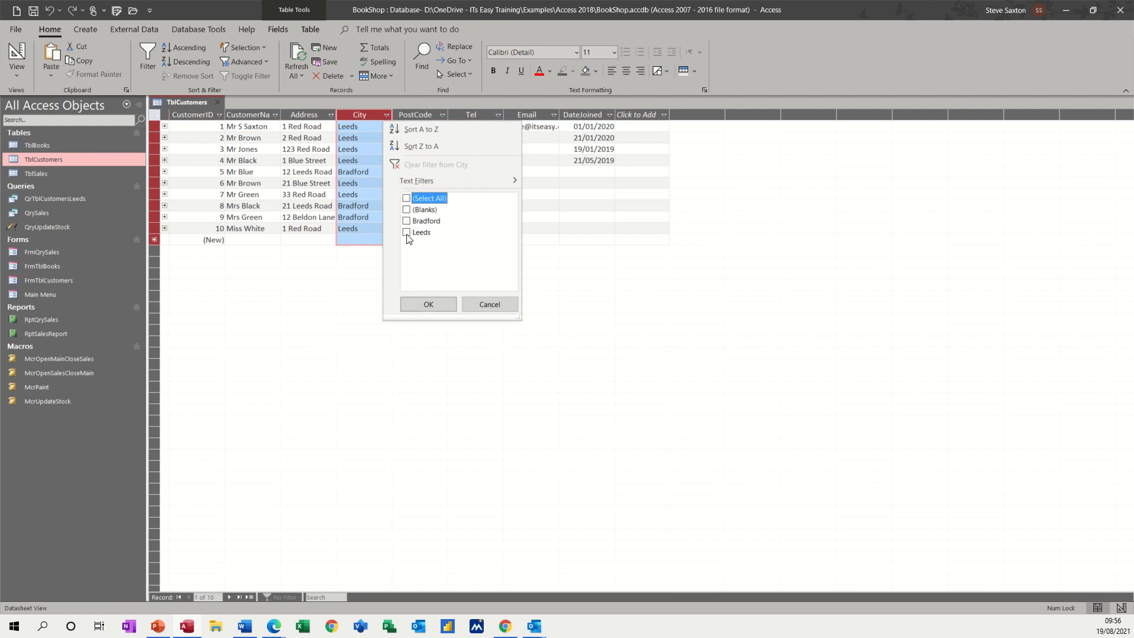
click(430, 303)
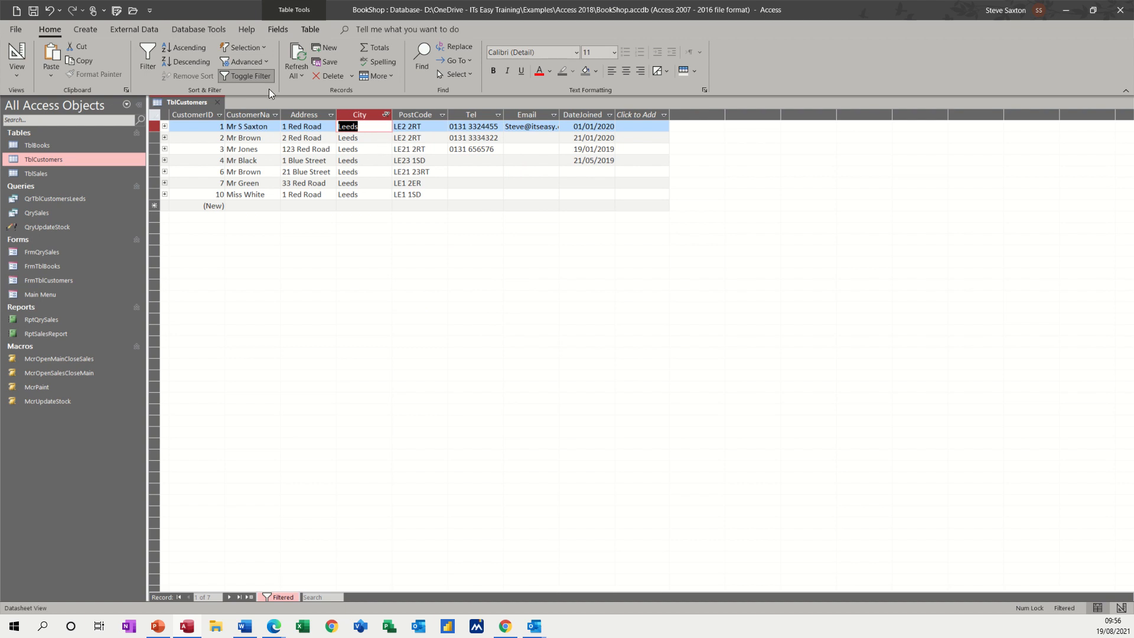
- Toggle the City filter off and on in TblCustomers, and clear all filters from the table
click(248, 76)
click(250, 75)
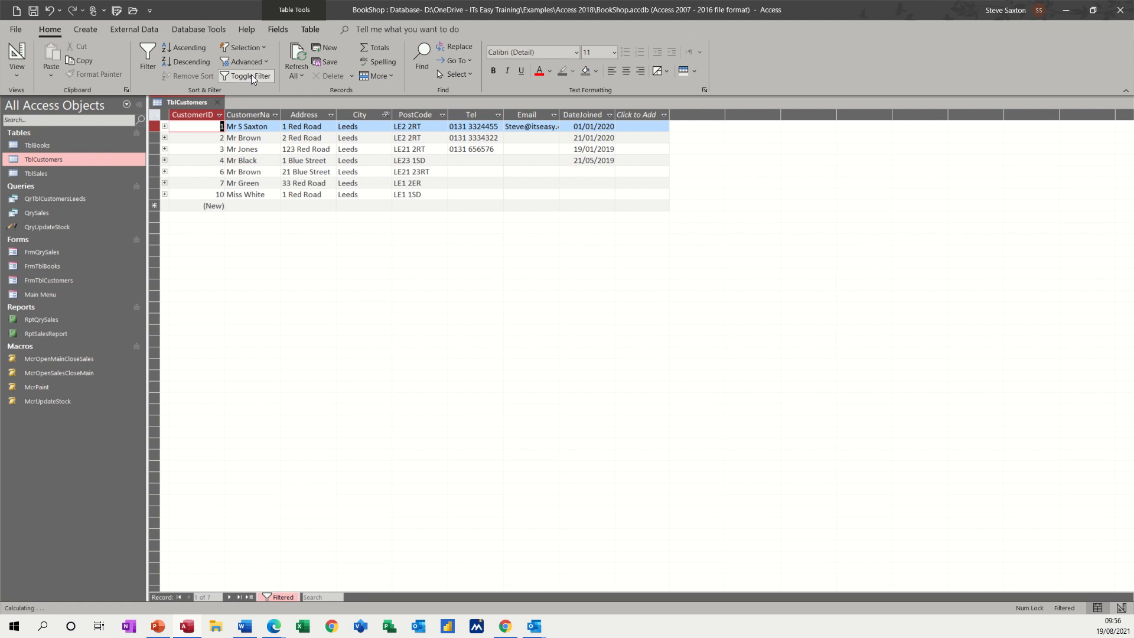
click(251, 75)
click(250, 76)
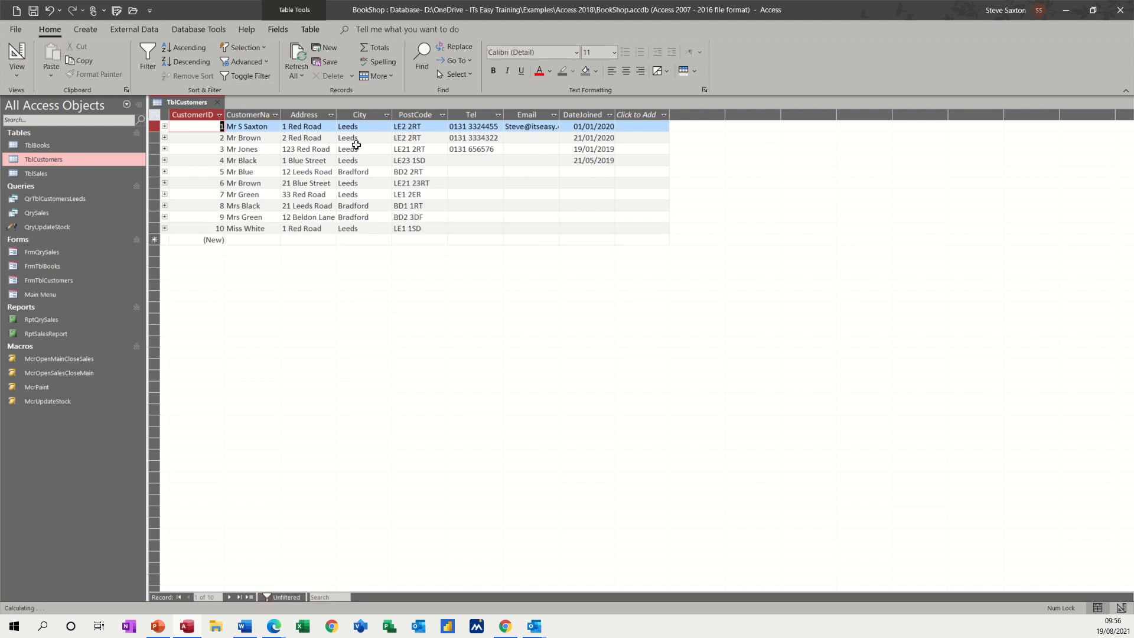
click(387, 115)
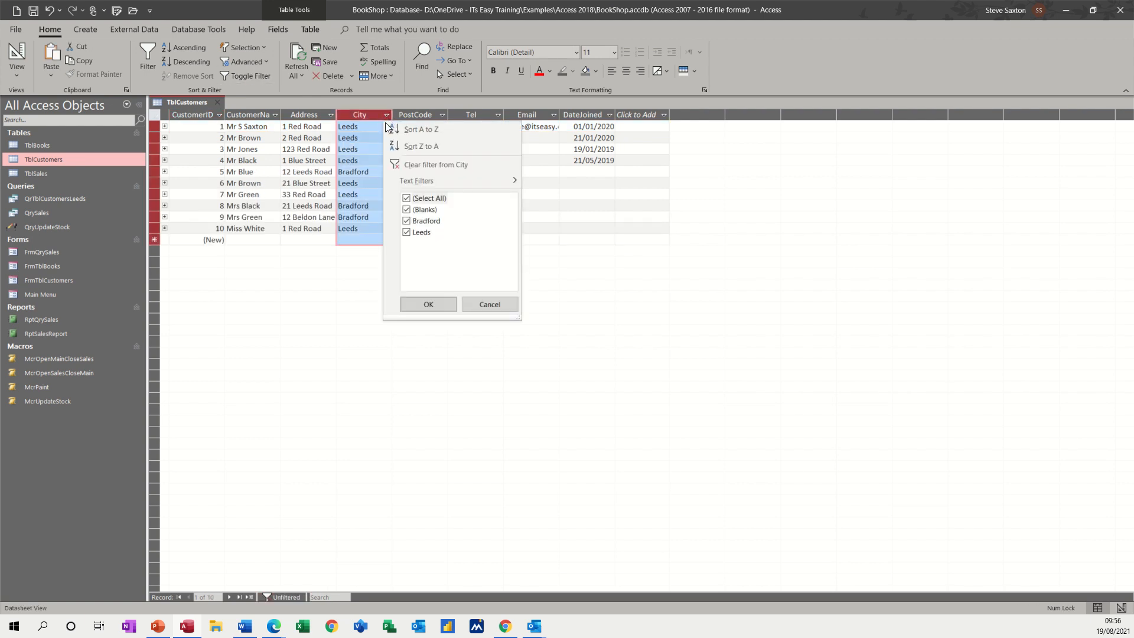
click(477, 313)
click(266, 64)
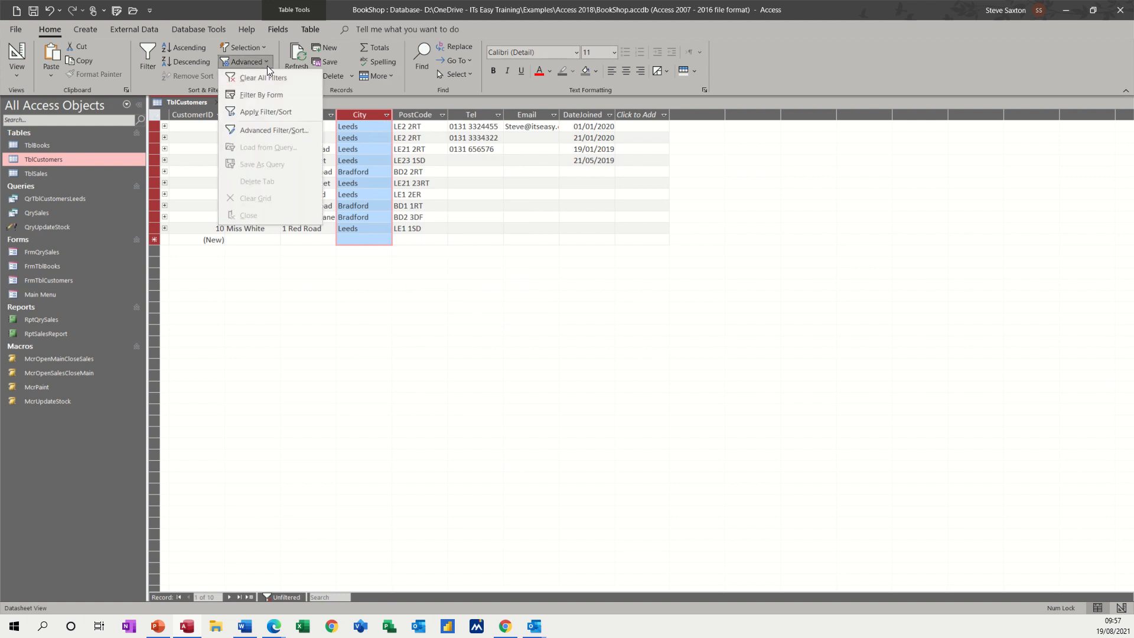
click(250, 77)
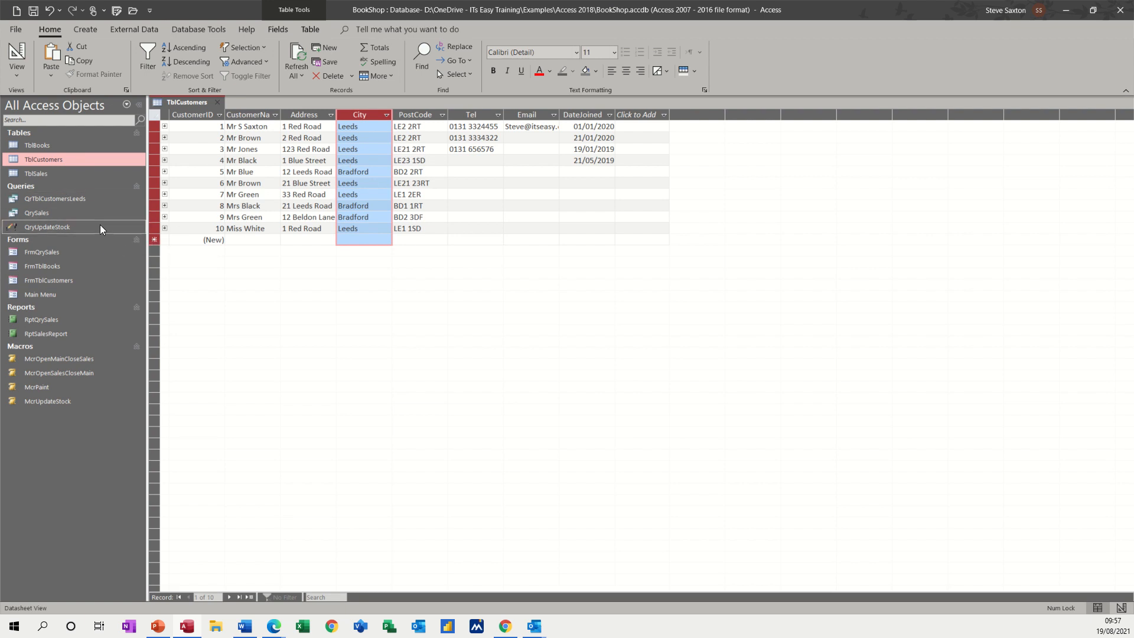
- Review the QrTblCustomersLeeds query results, close the query and set the fifth customer's City to Leeds in TblCustomers
double_click(41, 198)
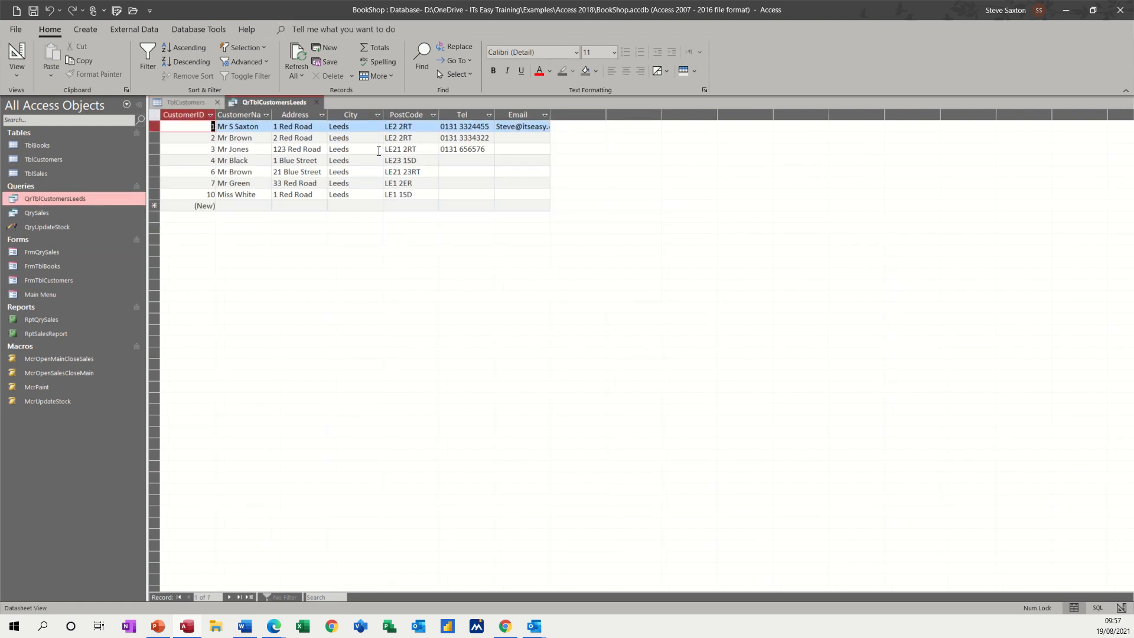
click(318, 103)
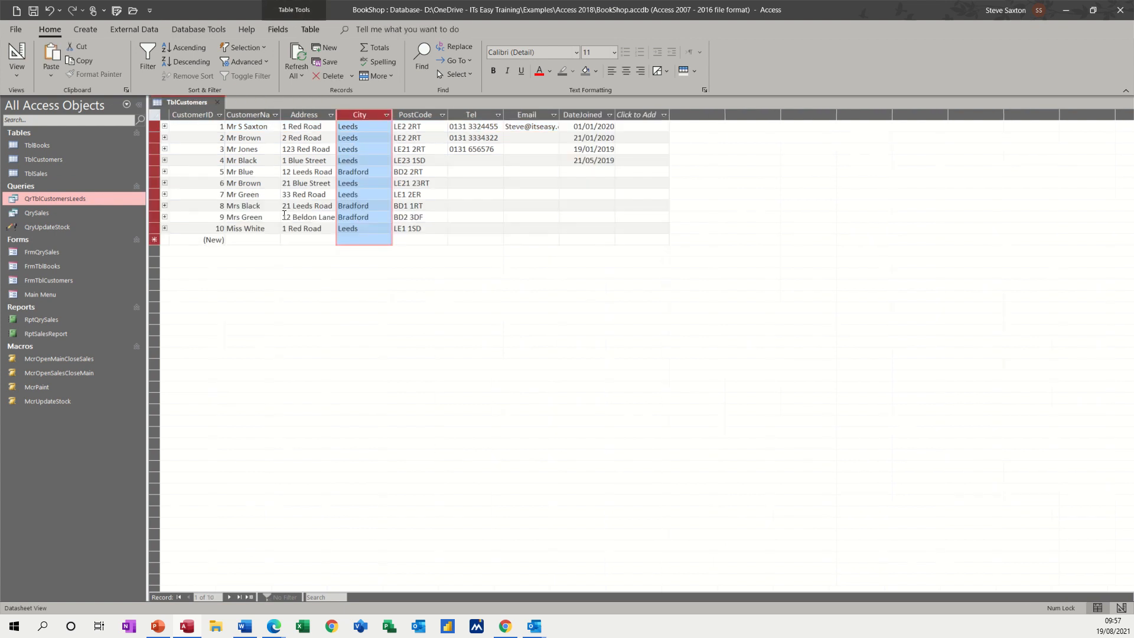
click(372, 176)
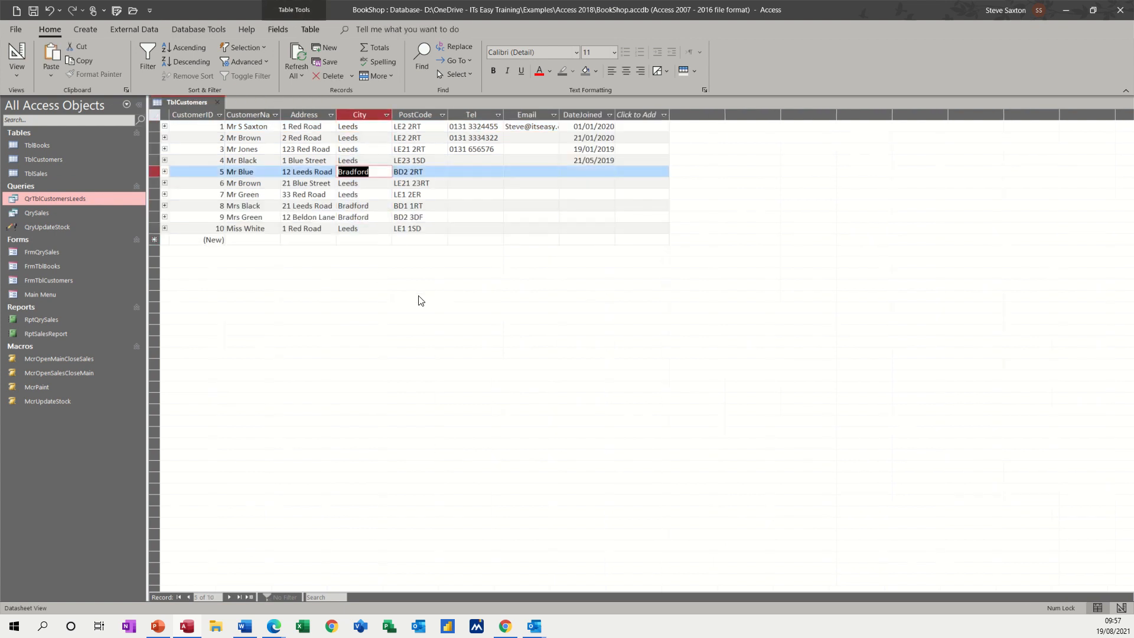
text(Leeds)
click(381, 195)
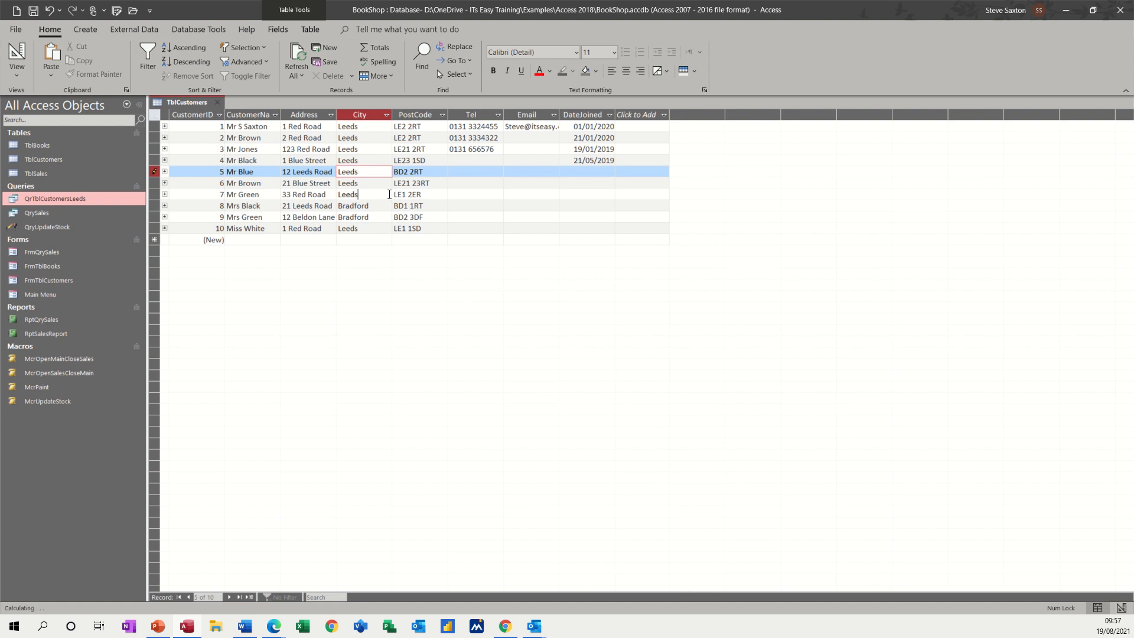
- Rerun QrTblCustomersLeeds to check its records, and close both the query and TblCustomers without saving the table's design changes
double_click(49, 200)
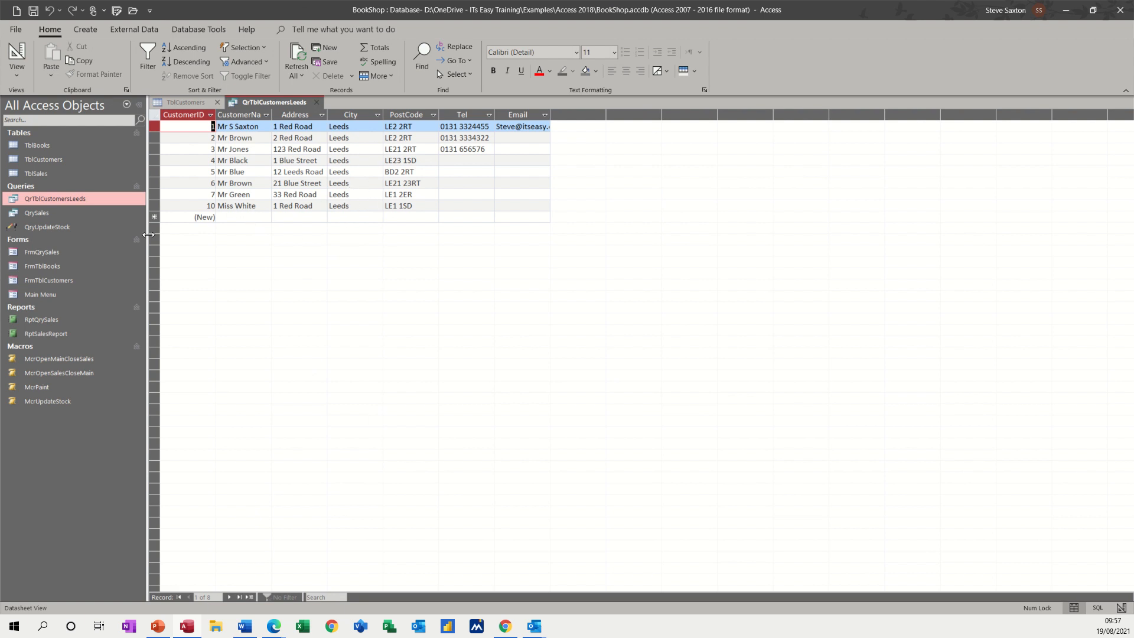
click(317, 102)
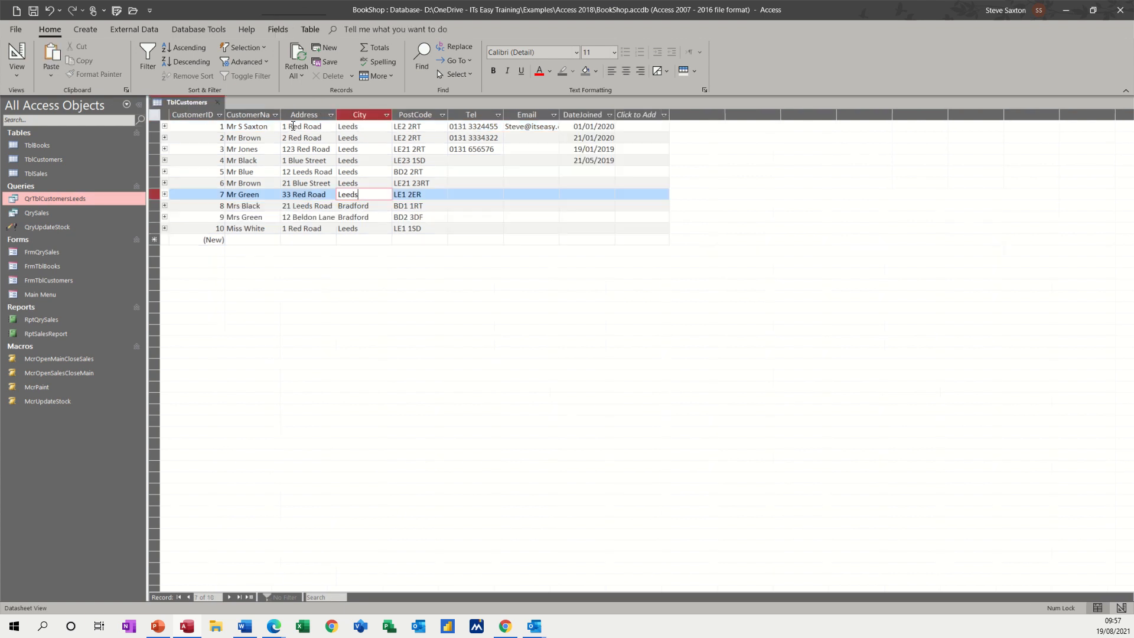
click(217, 103)
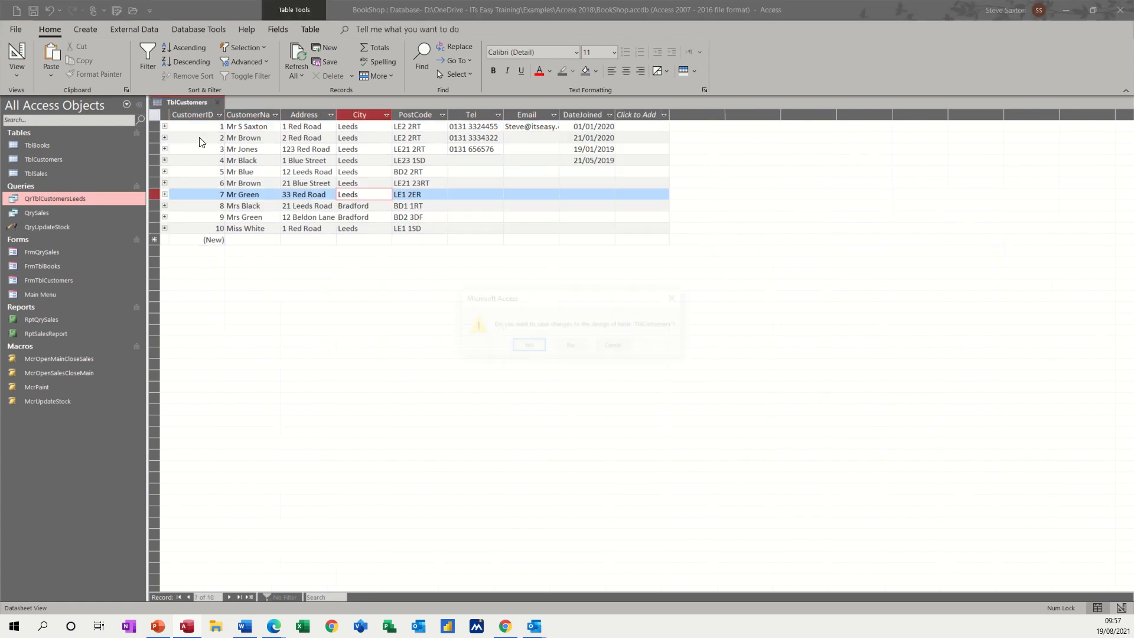
click(566, 348)
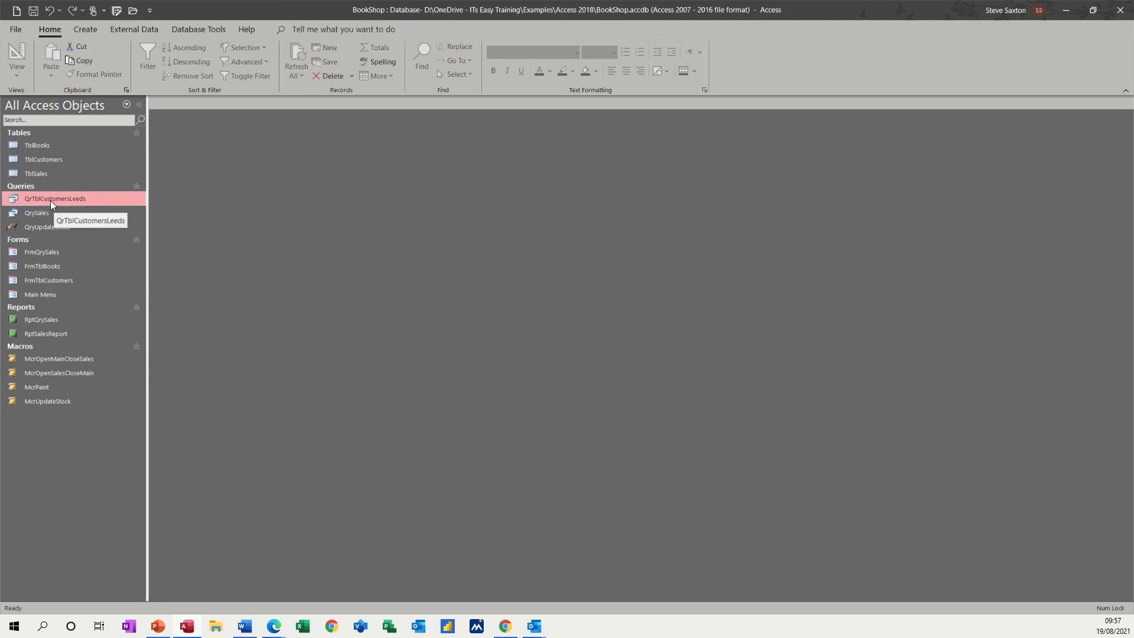
click(88, 29)
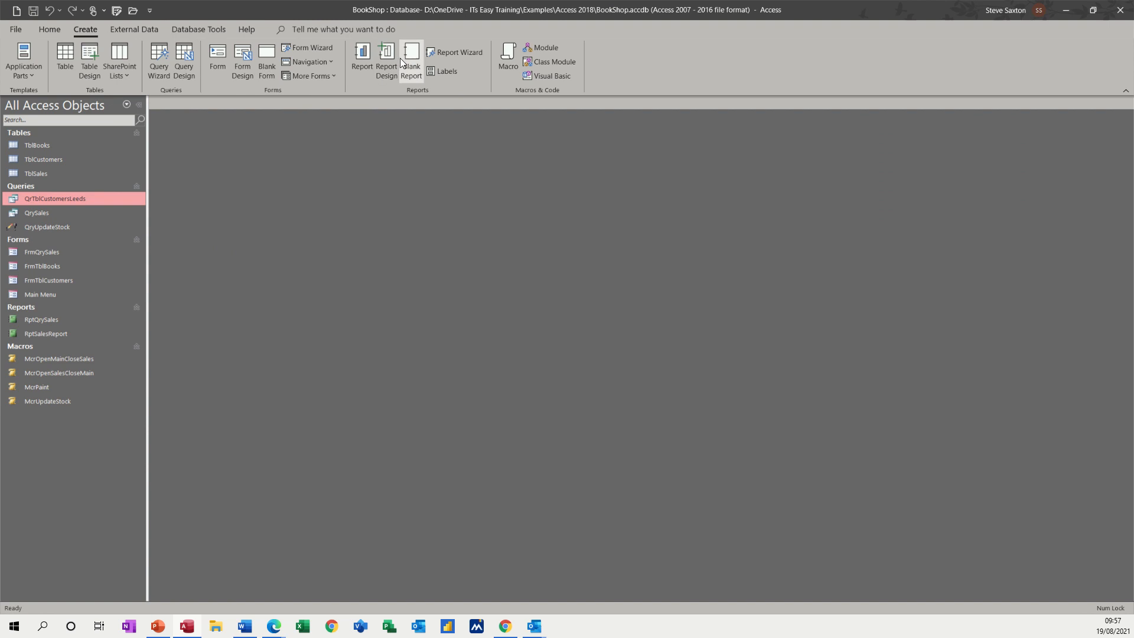
- Create a report from the QrTblCustomersLeeds query, then close it, saving it as RptQrTblCustomersLeeds
click(362, 58)
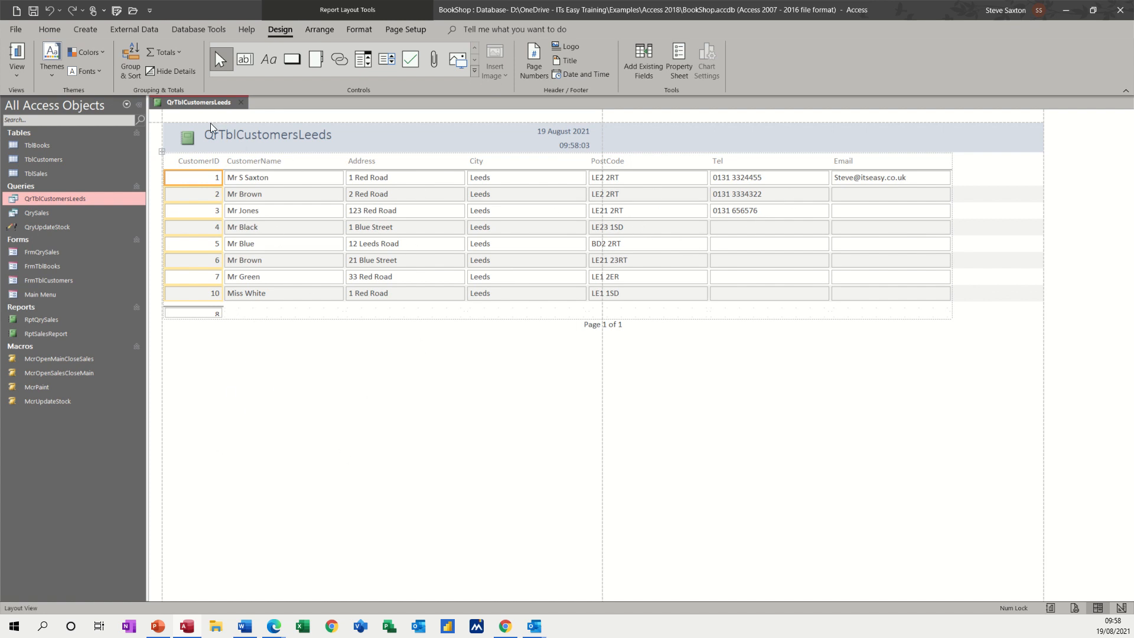
click(241, 104)
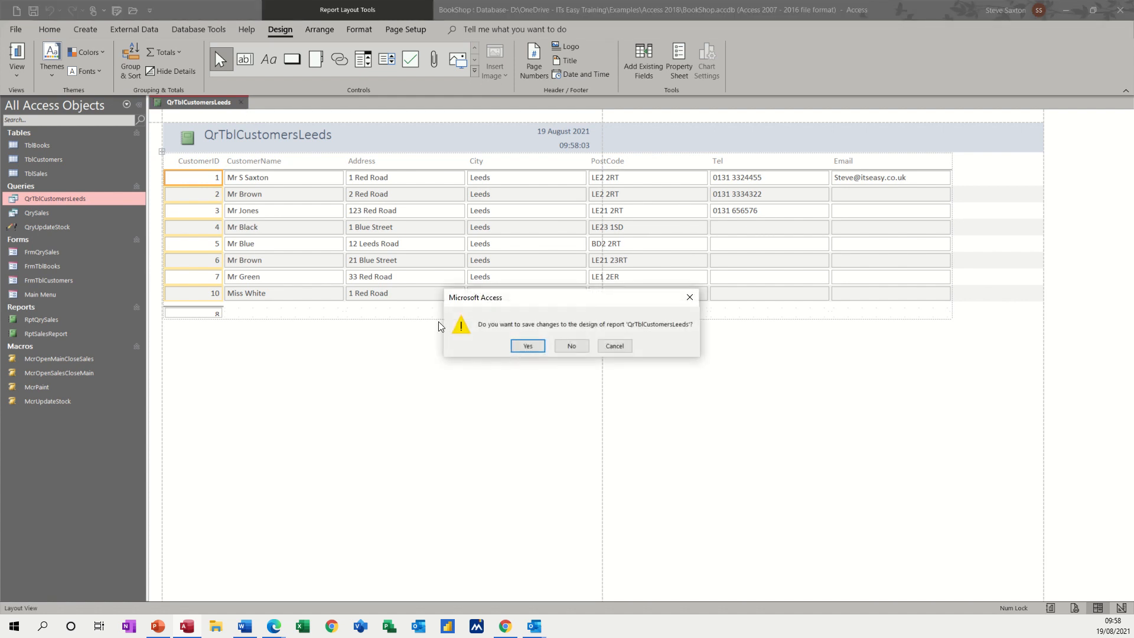
click(527, 346)
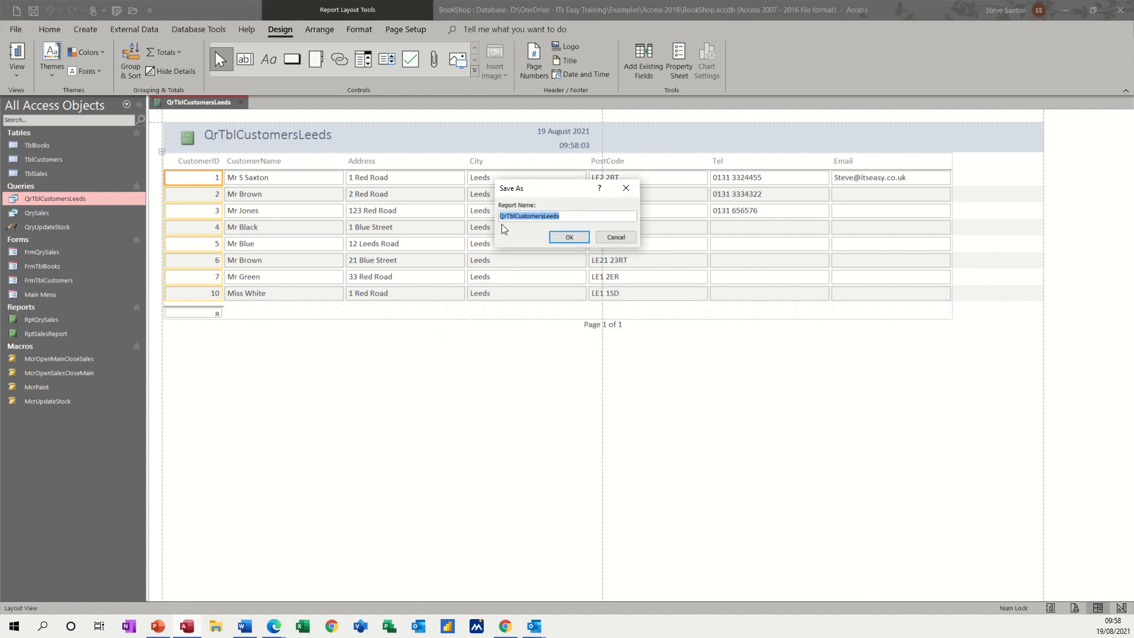
click(502, 217)
text(Rpt)
click(569, 237)
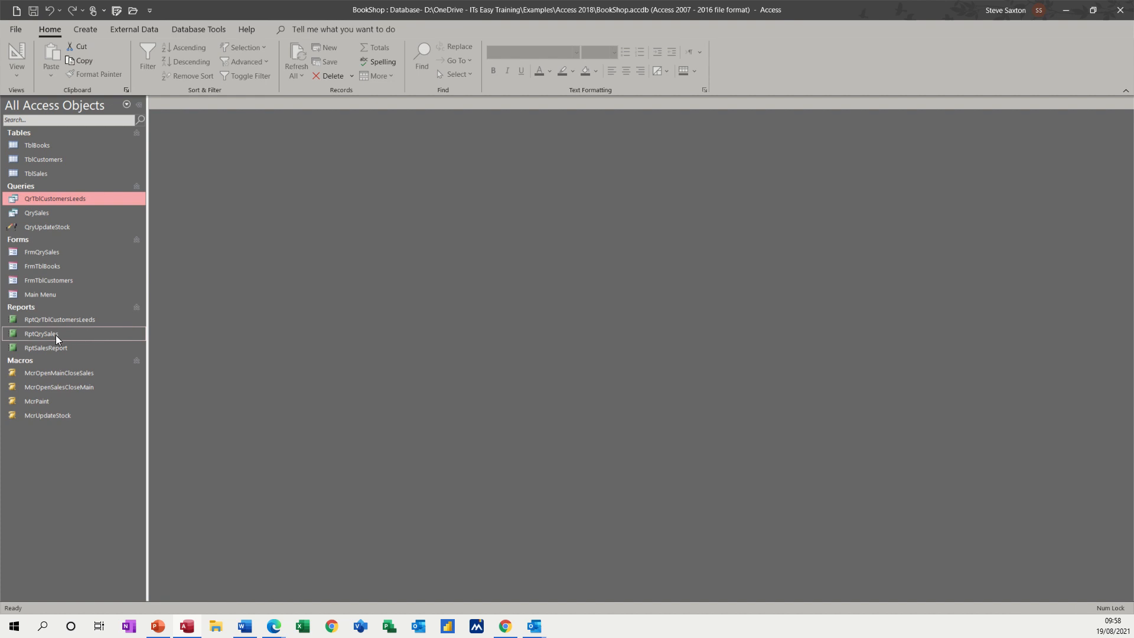
- Open the TblCustomers datasheet, and view and close the FrmTblCustomers form
double_click(59, 159)
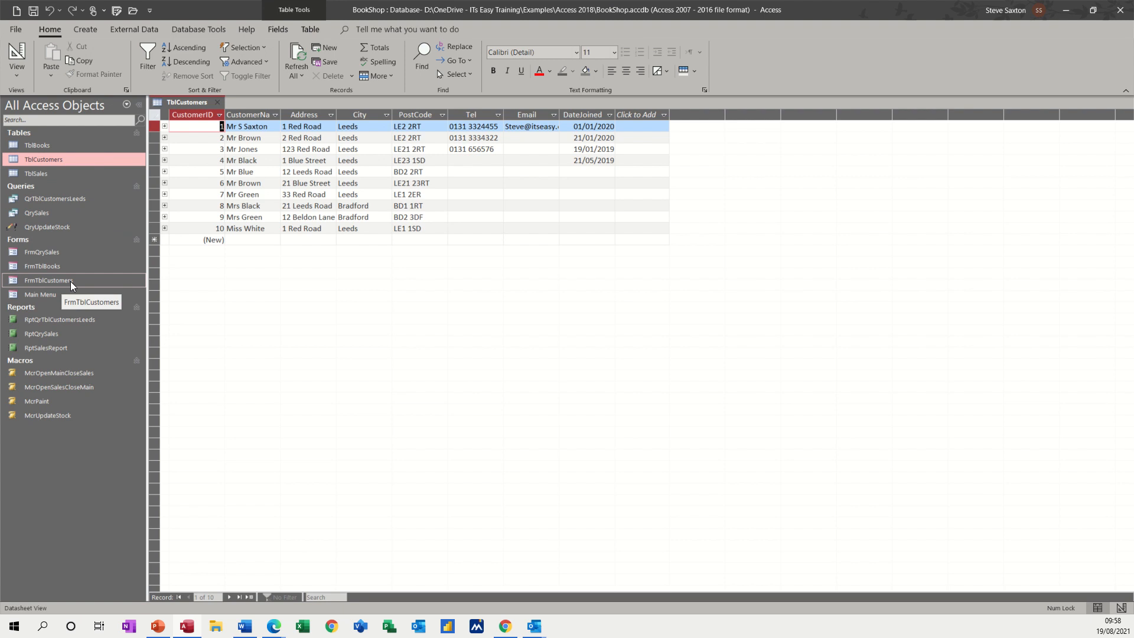
double_click(69, 281)
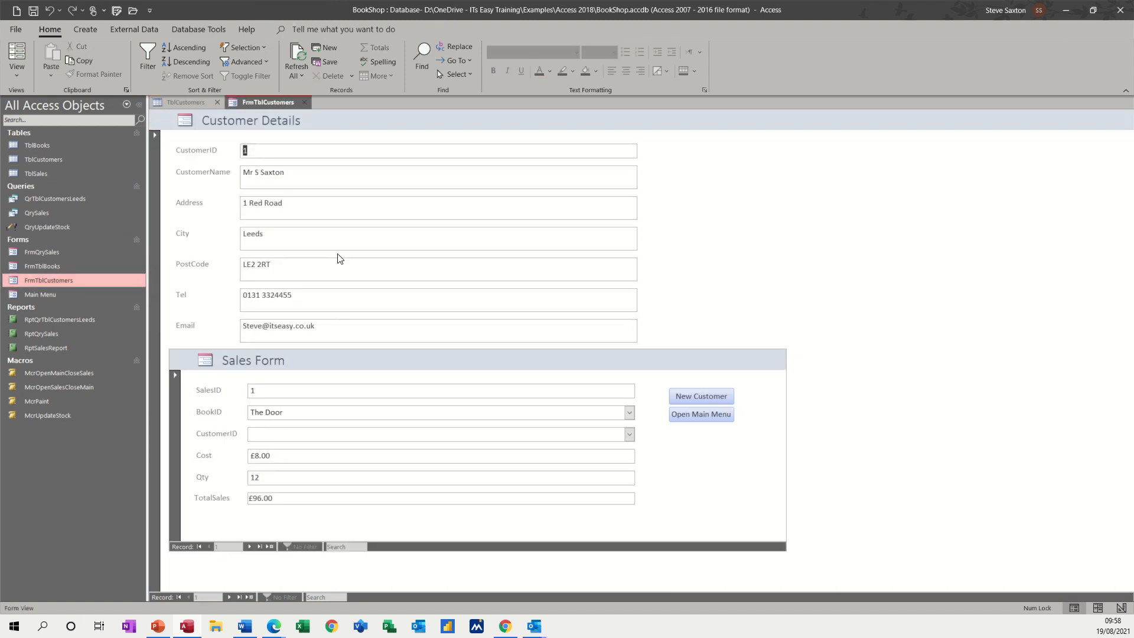
click(302, 102)
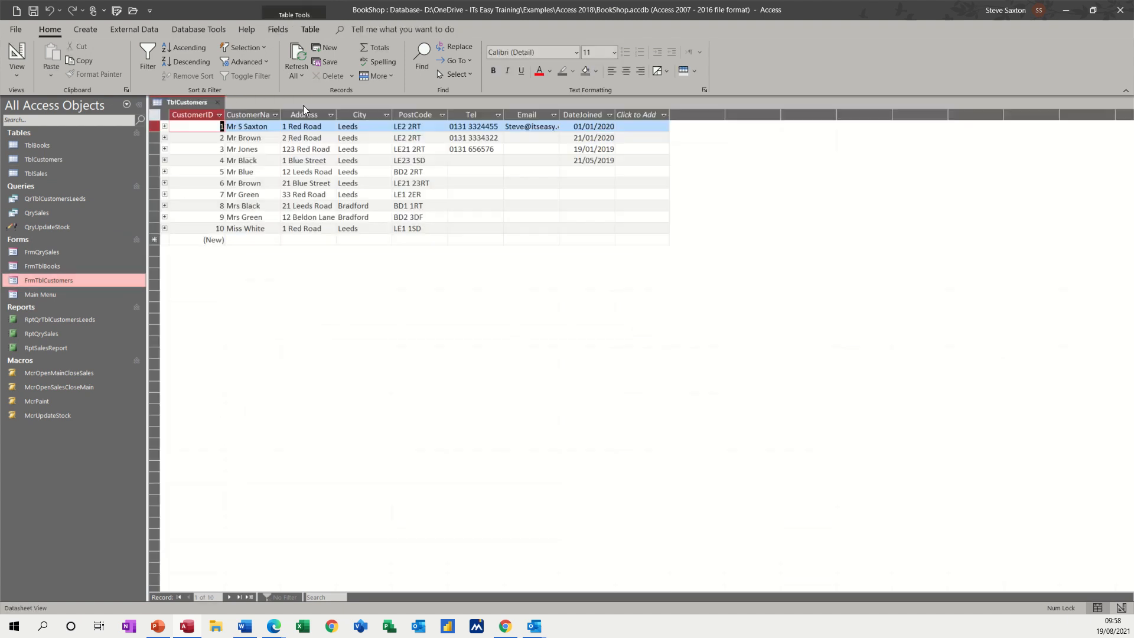
- Add a new record to TblCustomers with the customer's name and street address, and set its City to Leeds
click(235, 238)
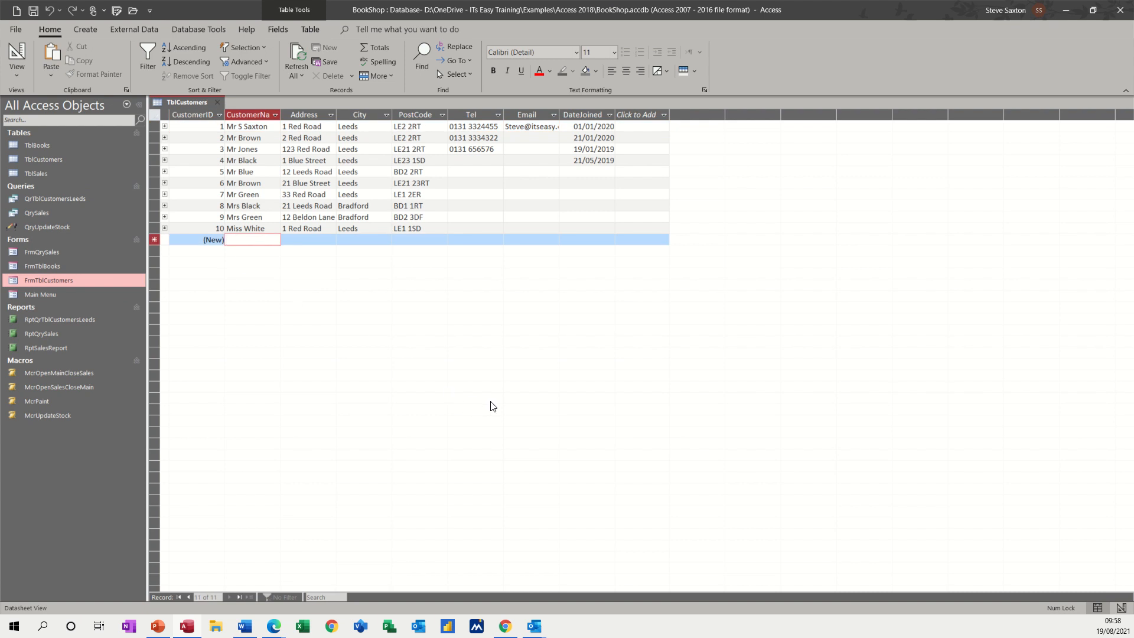
text(Mr)
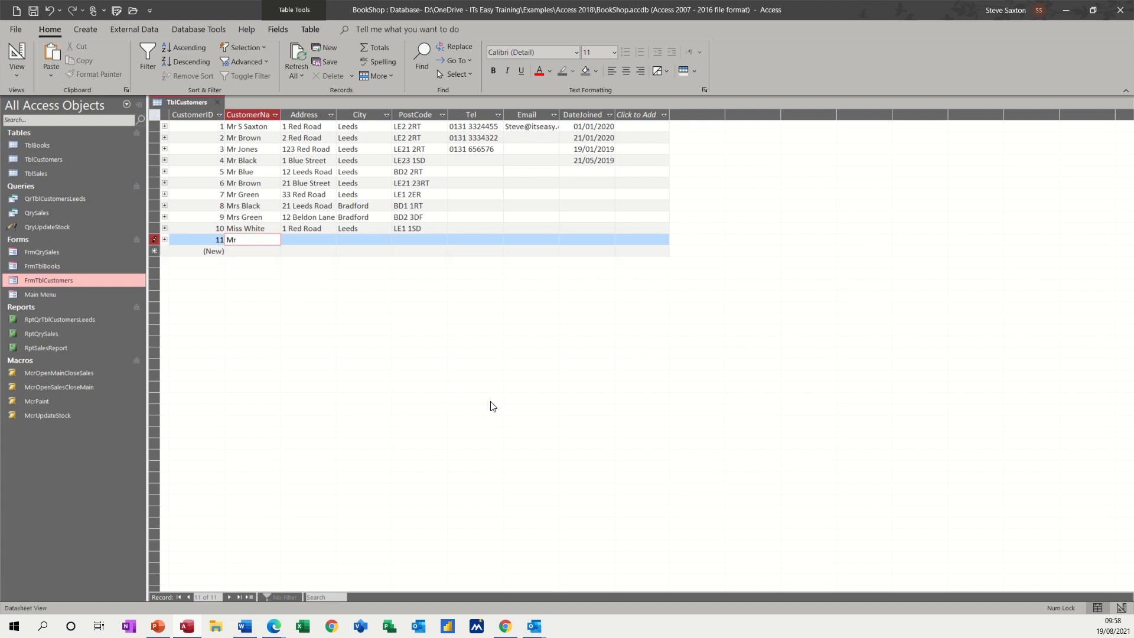
text( Graham)
key(Tab)
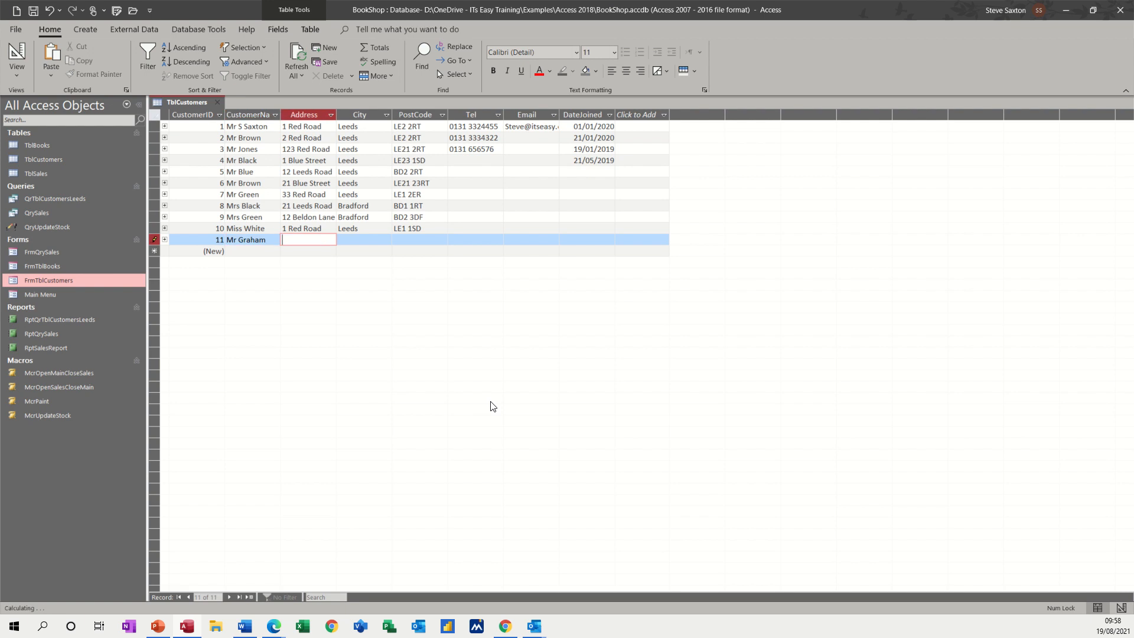
text(1 Red Street)
key(Tab)
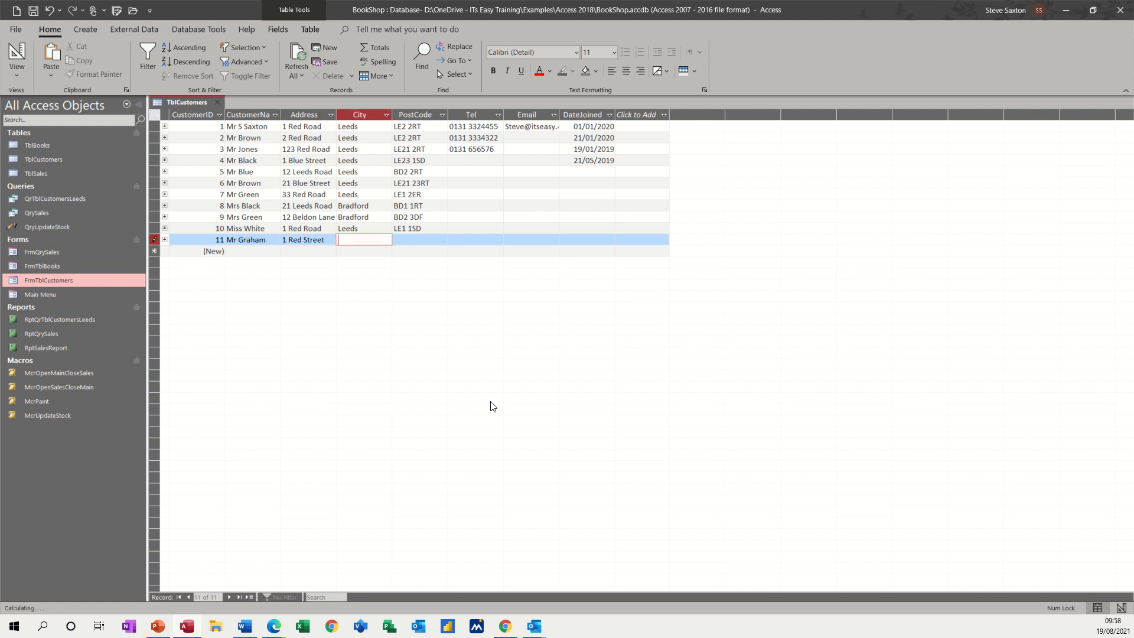
text(Leeds)
click(431, 240)
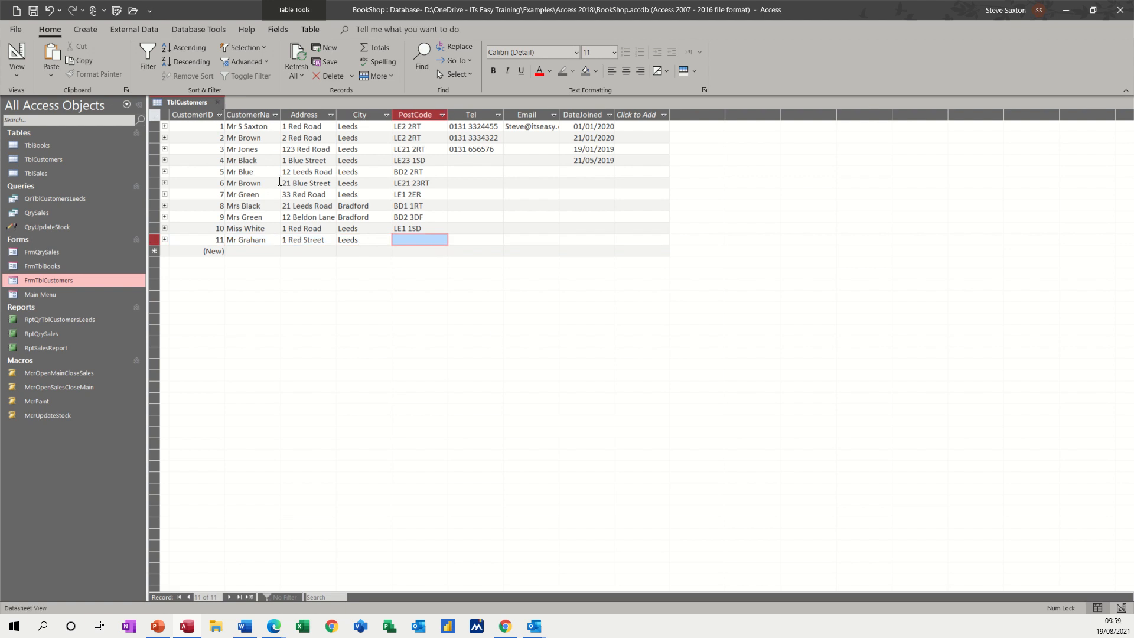
- Close TblCustomers and open the RptQrTblCustomersLeeds report to check which customers it lists
click(218, 102)
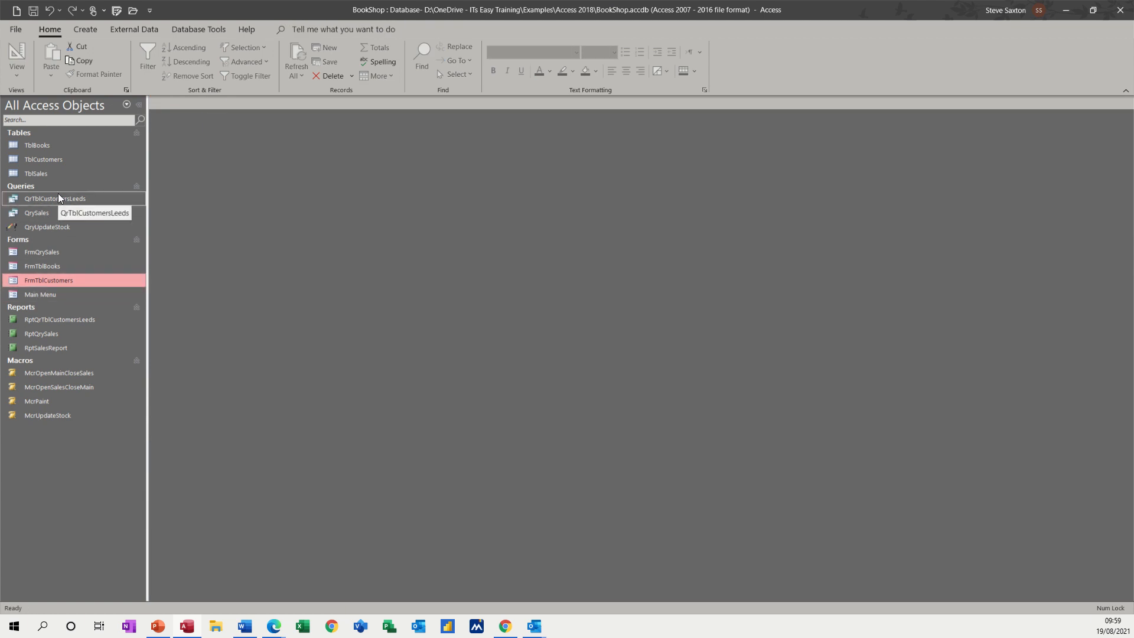
double_click(49, 319)
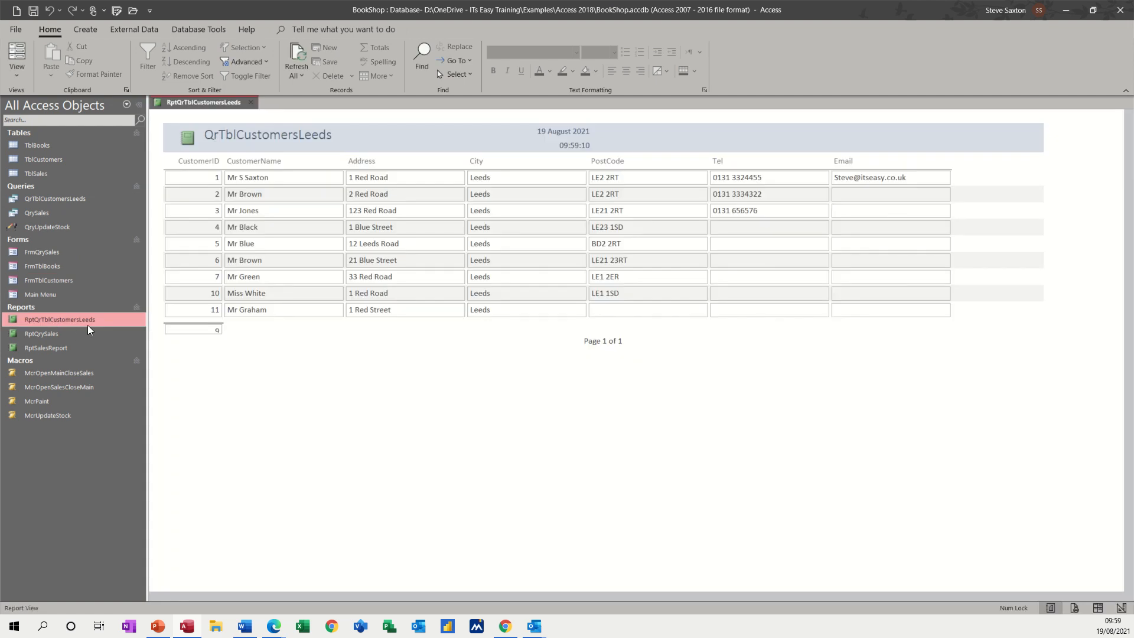